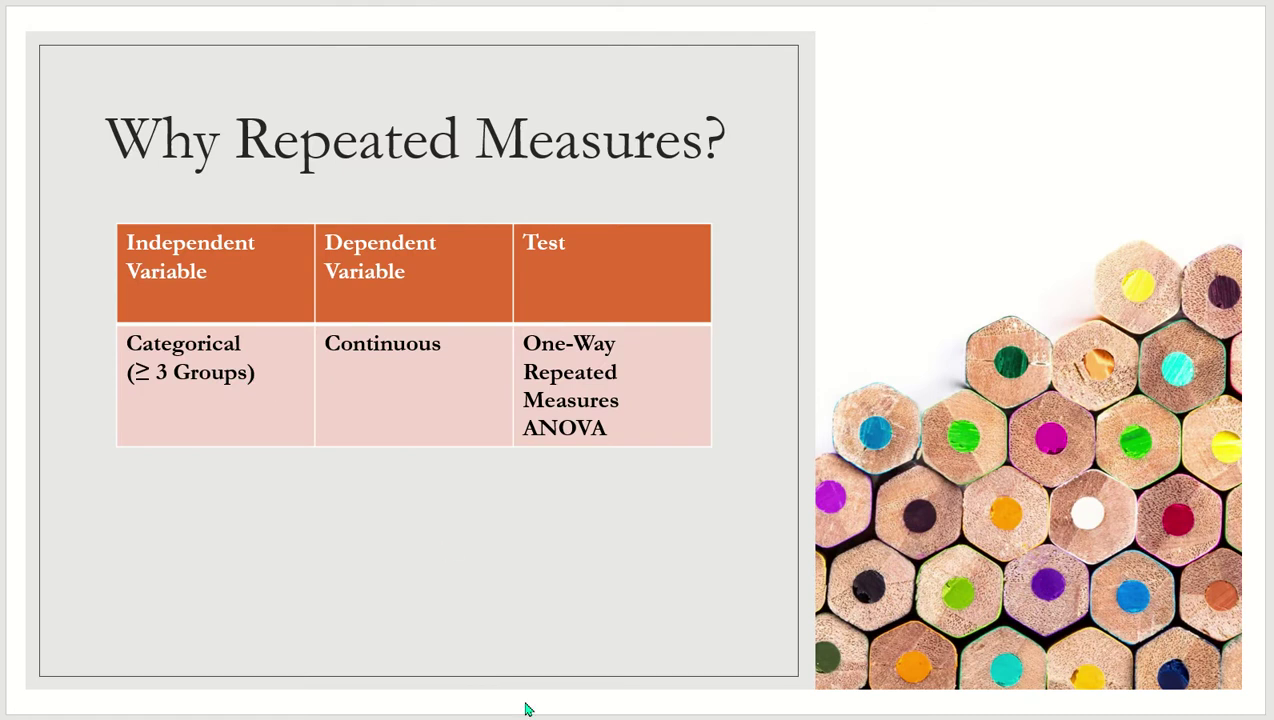
left_click(567, 703)
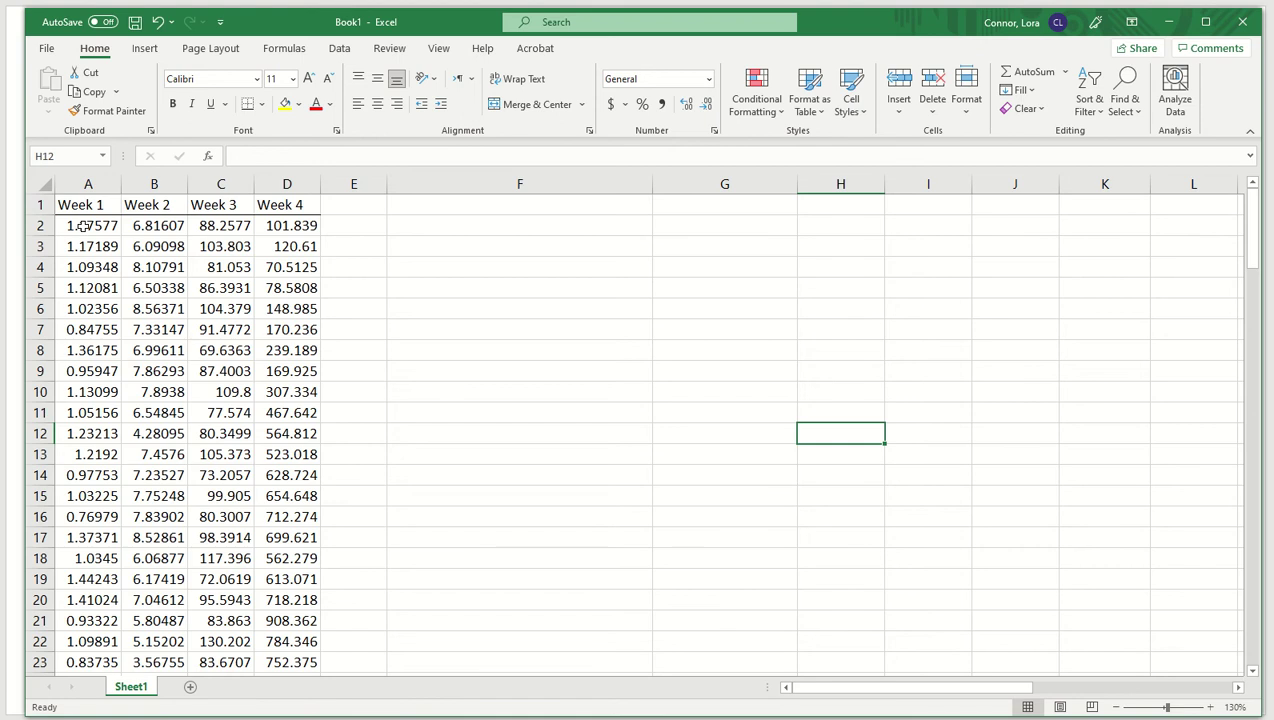
left_click_drag(84, 227, 84, 662)
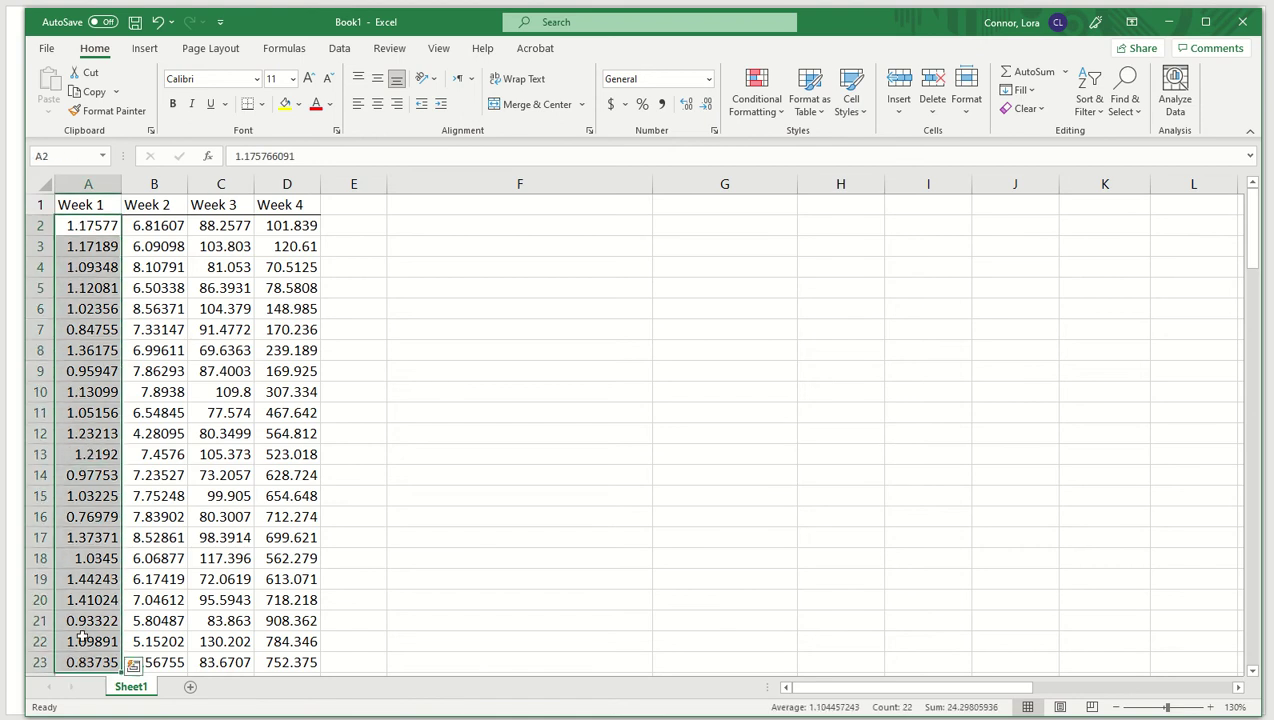
left_click(146, 228)
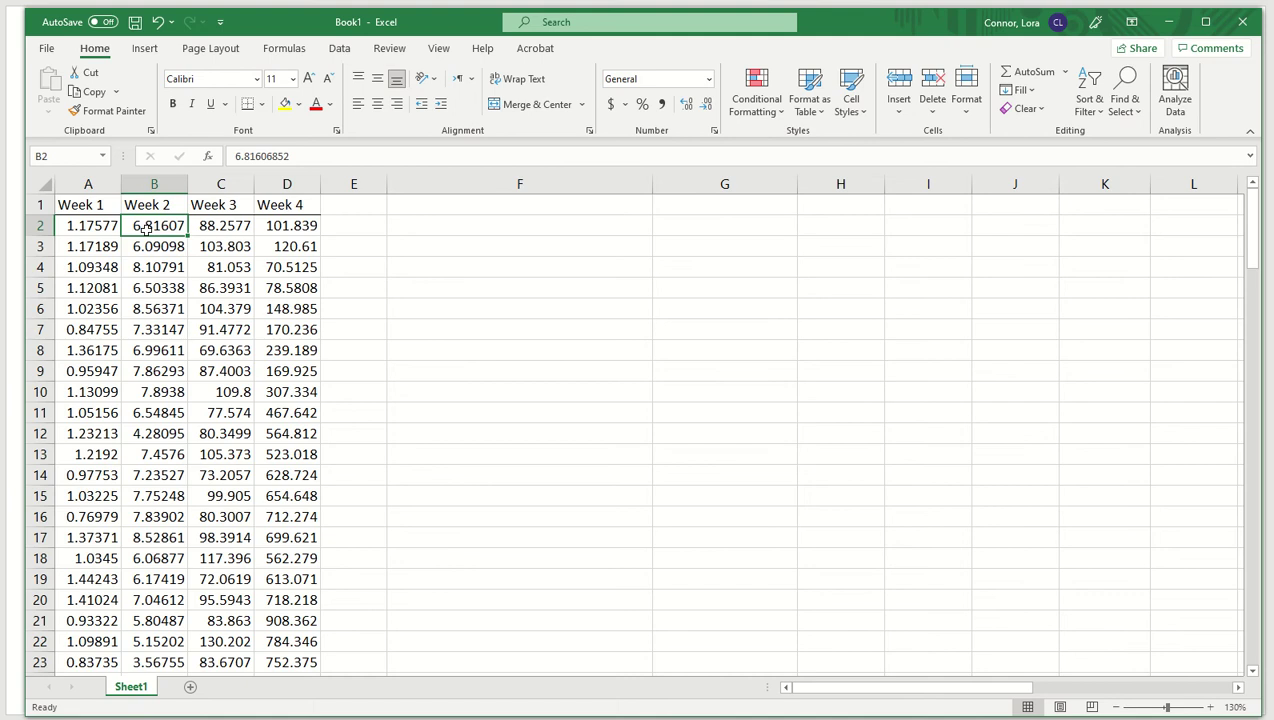
left_click(80, 229)
left_click(152, 228)
left_click(223, 228)
left_click(195, 305)
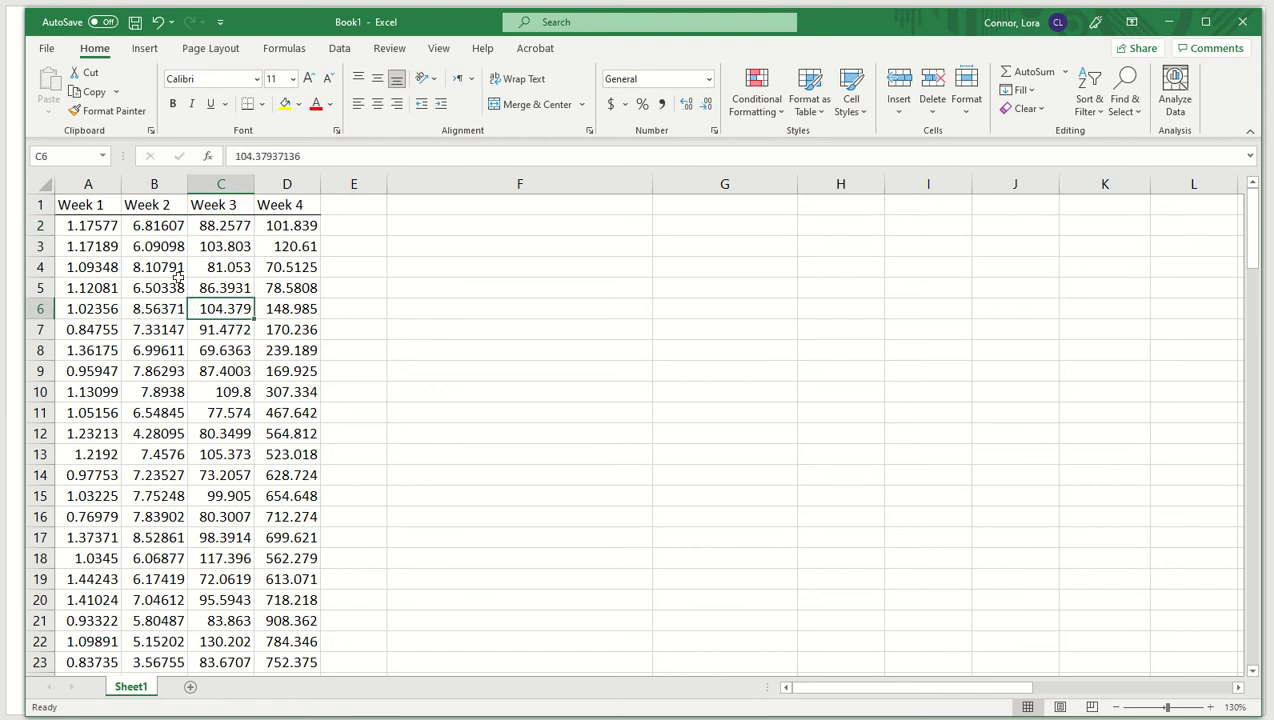
Step: Insert a new column before the Week 1 column and enter the header ID in cell A1
right_click(79, 183)
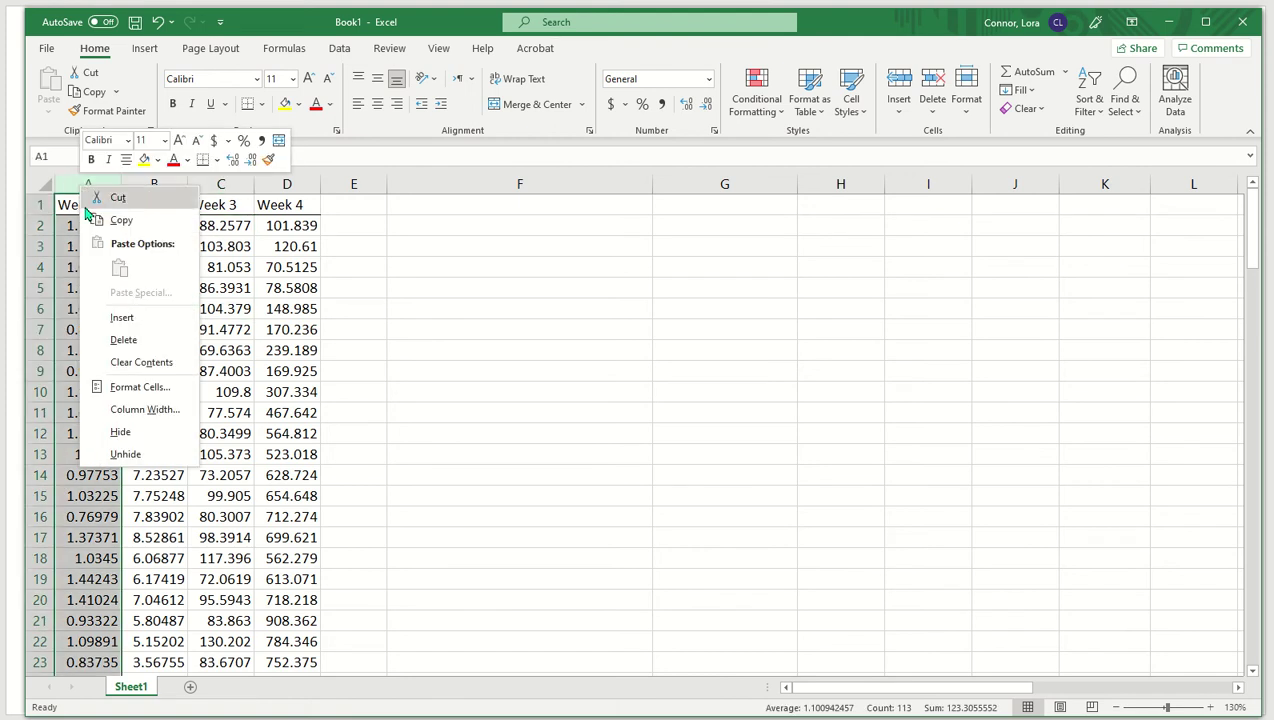
left_click(124, 316)
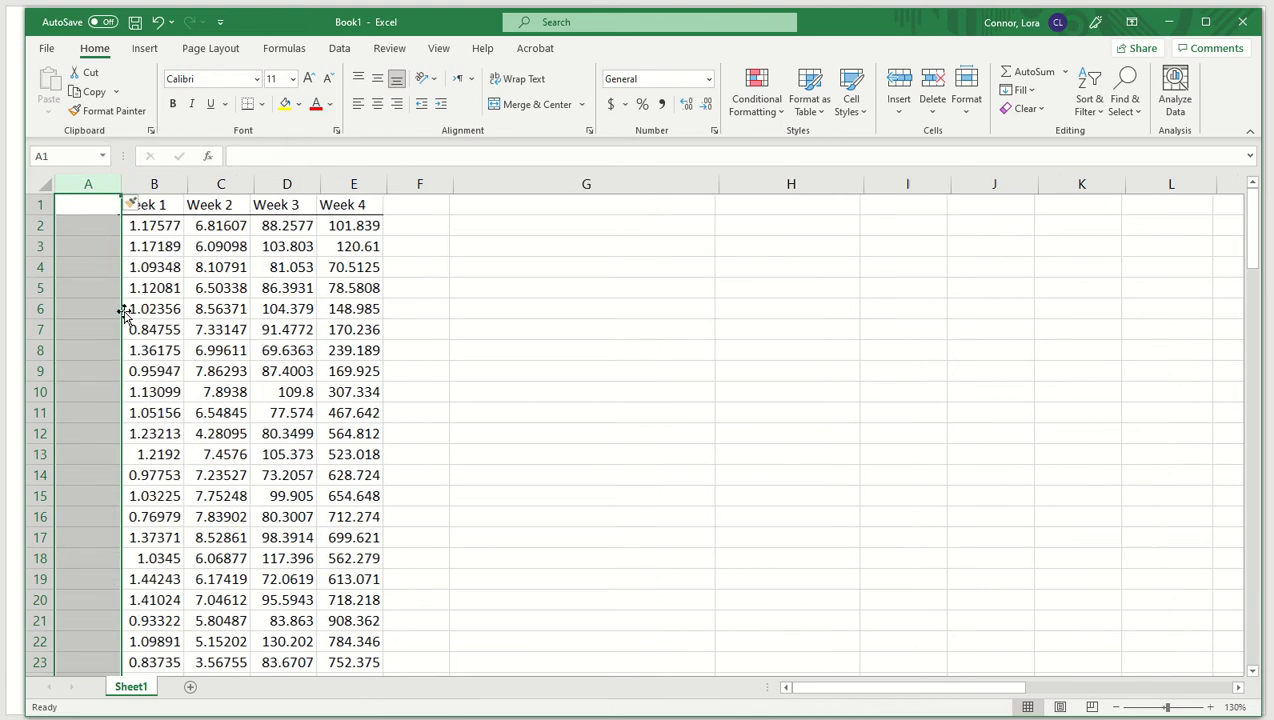
left_click(76, 208)
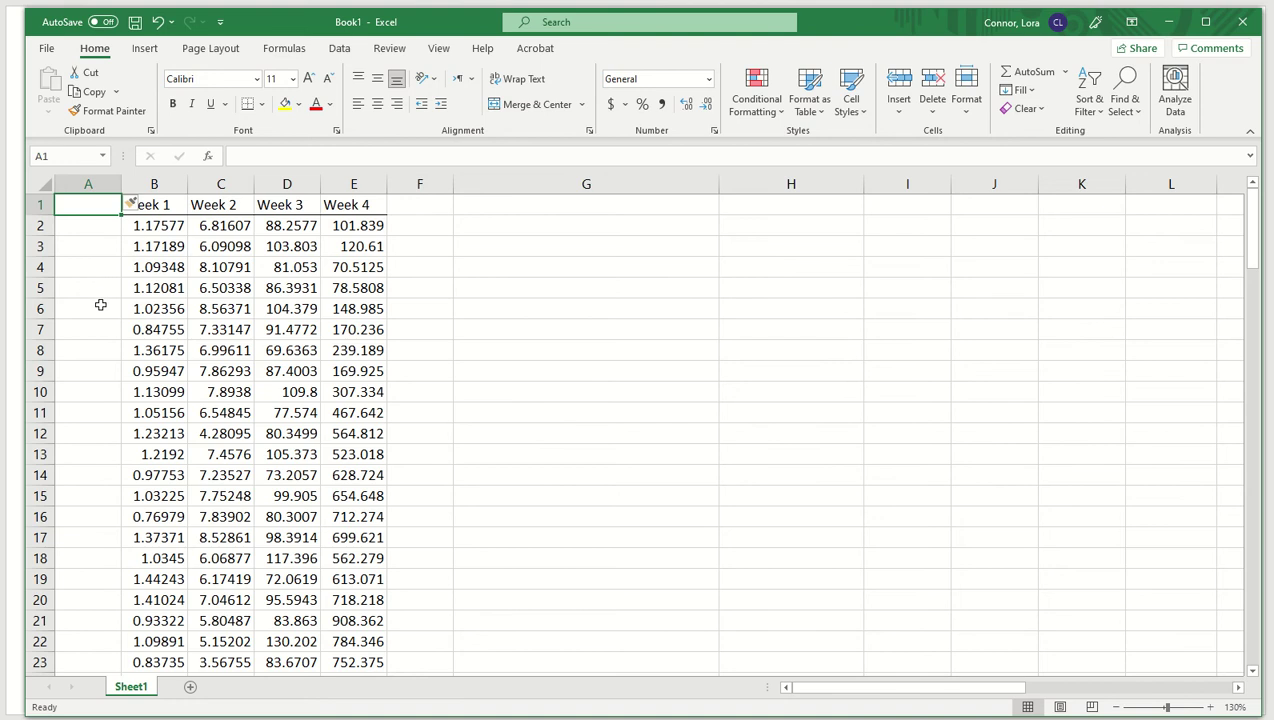
type("ID")
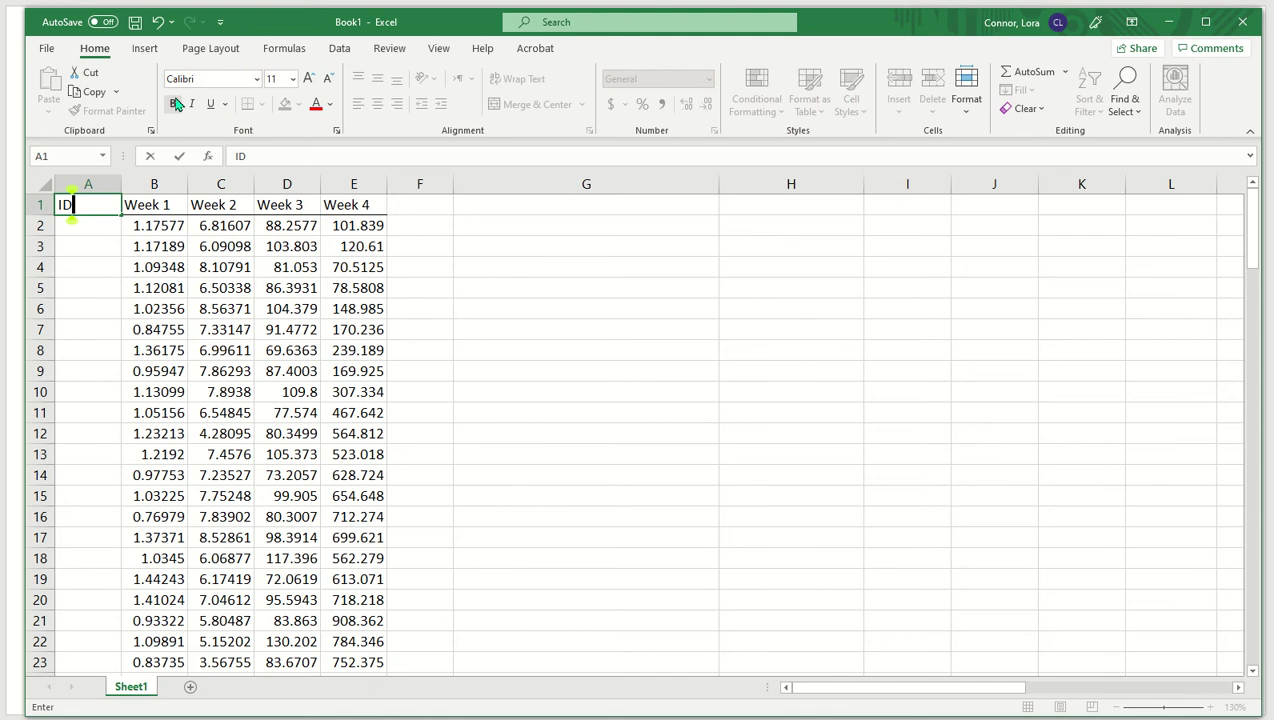
Step: Number the ID column by entering 1 and 2 in A2:A3 and filling the series down to 112 in row 113
left_click(88, 224)
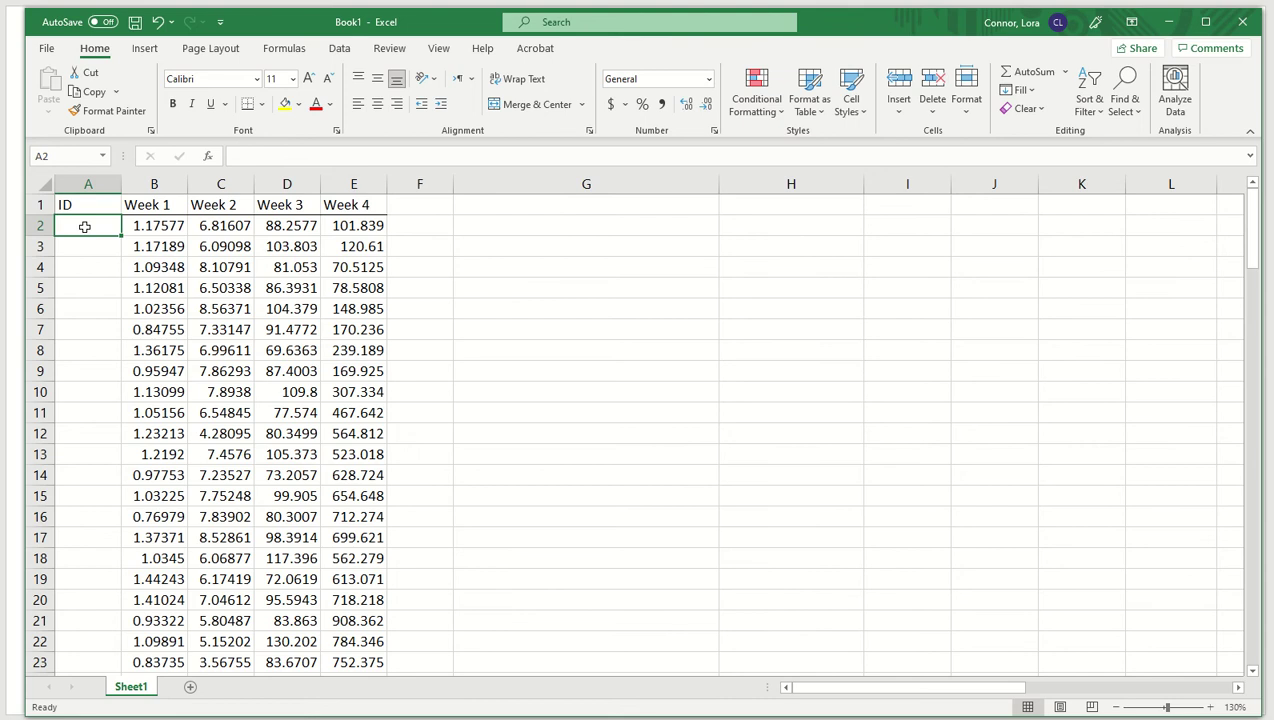
type("1")
key("Return")
type("2")
key("Return")
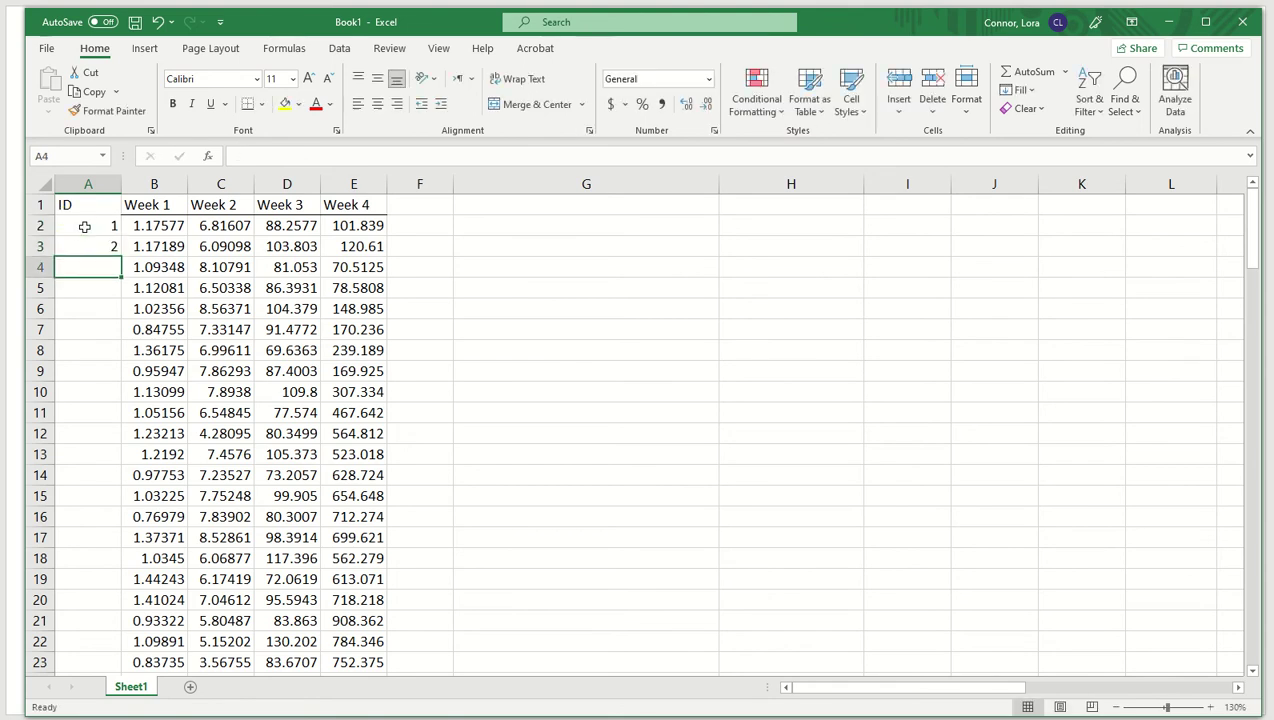
left_click_drag(85, 226, 98, 244)
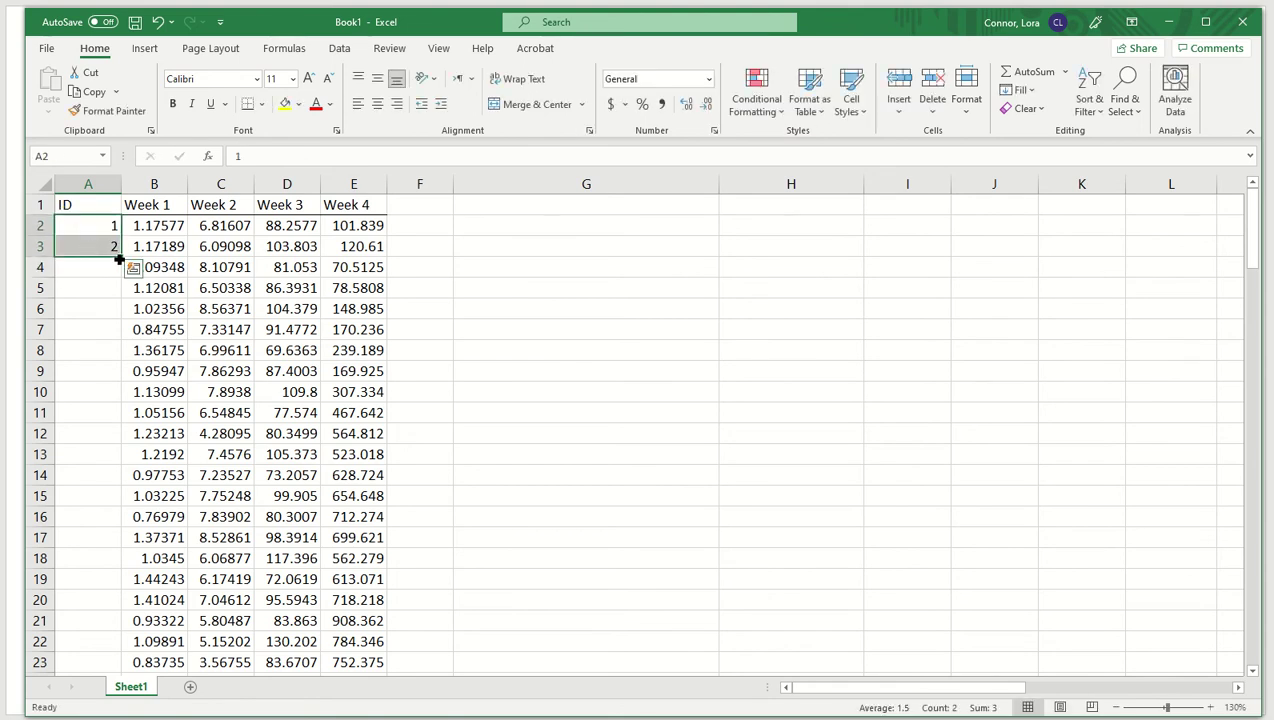
left_click_drag(119, 258, 80, 636)
scroll(268, 500, "up", 19)
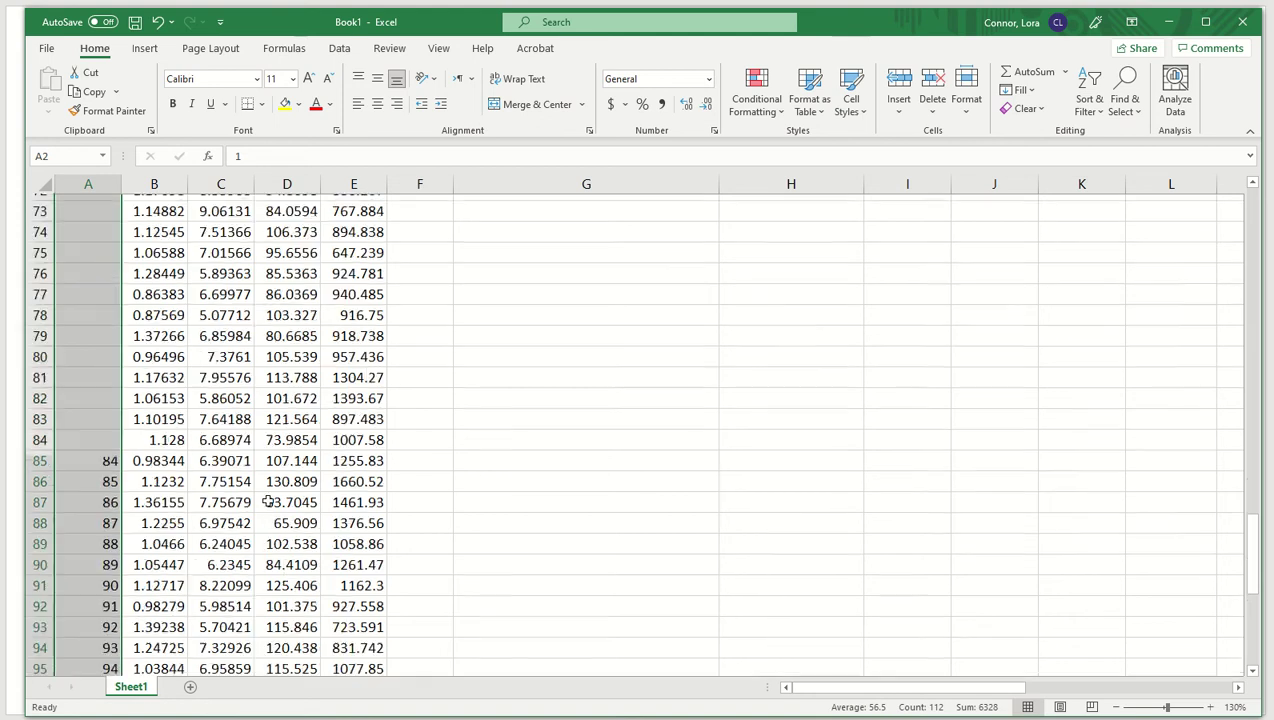
scroll(268, 500, "up", 12)
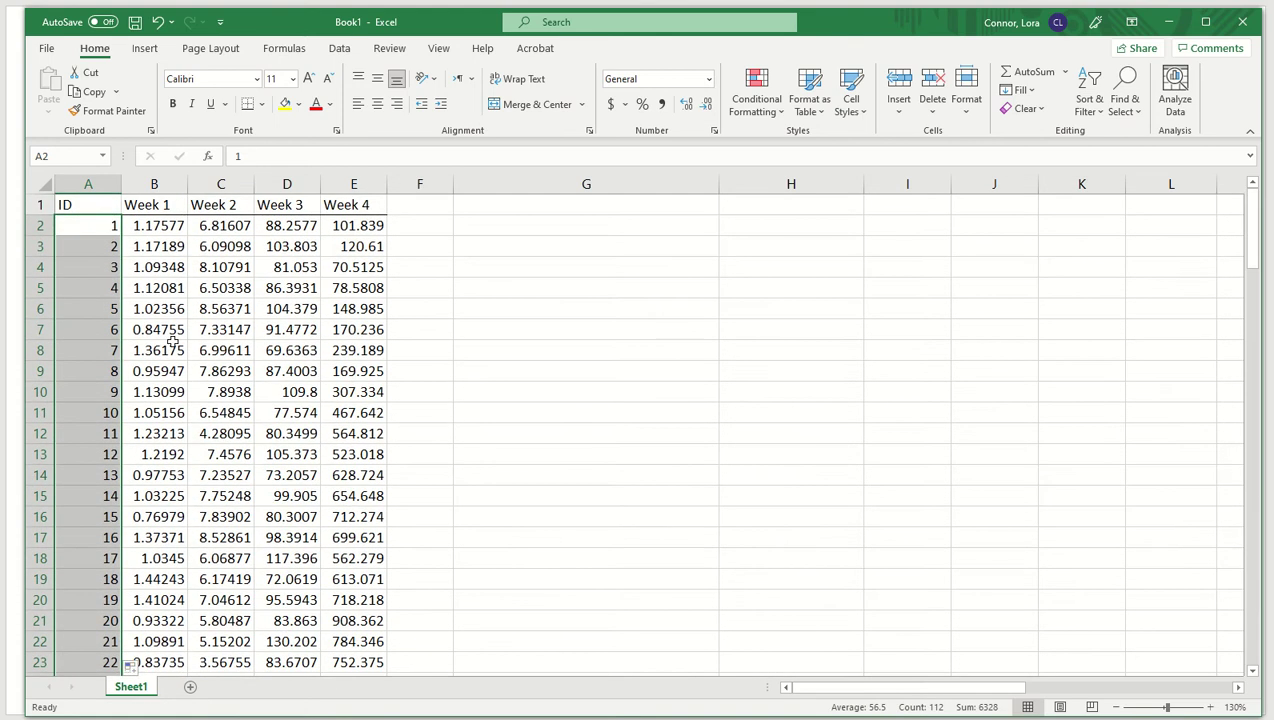
left_click(158, 269)
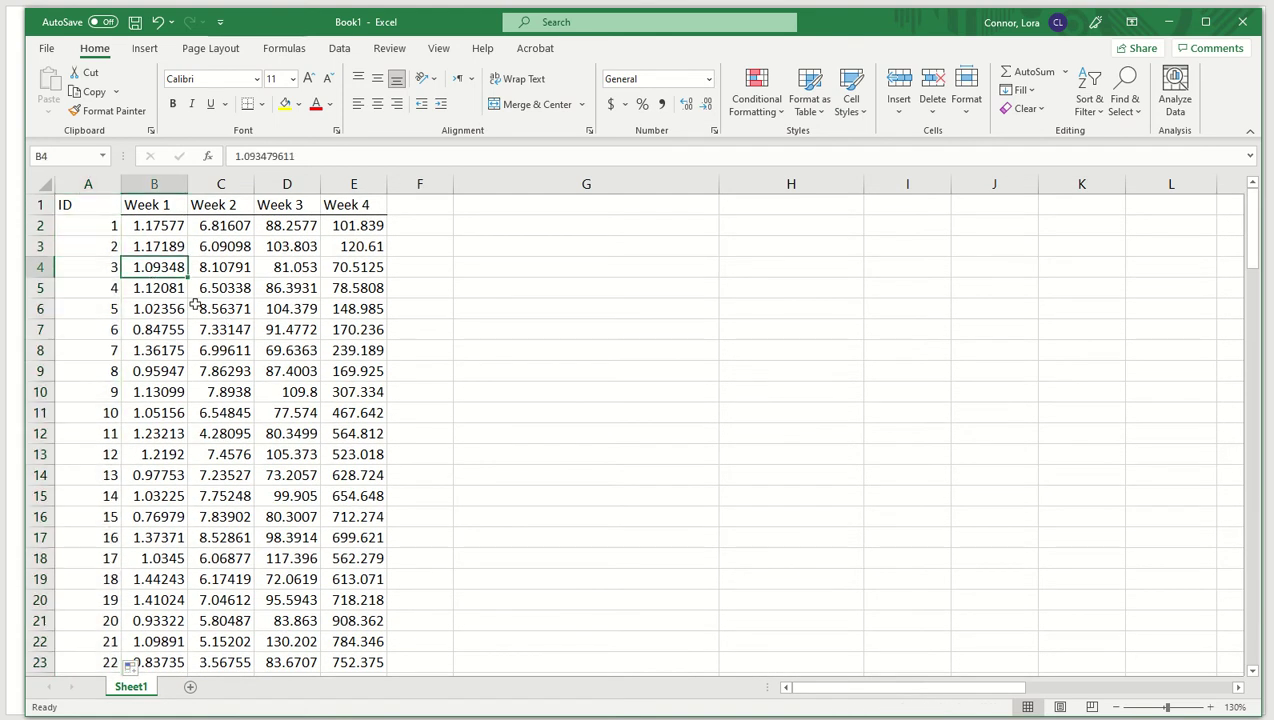
left_click(82, 226)
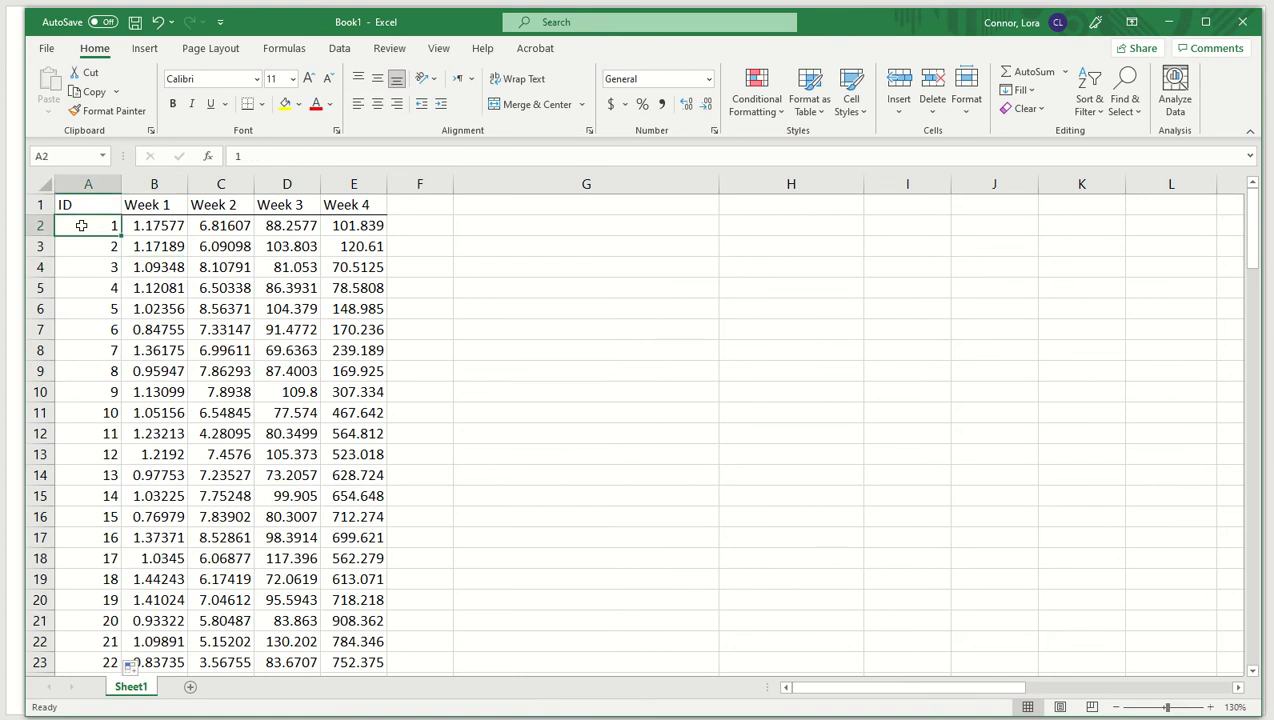
left_click(157, 227)
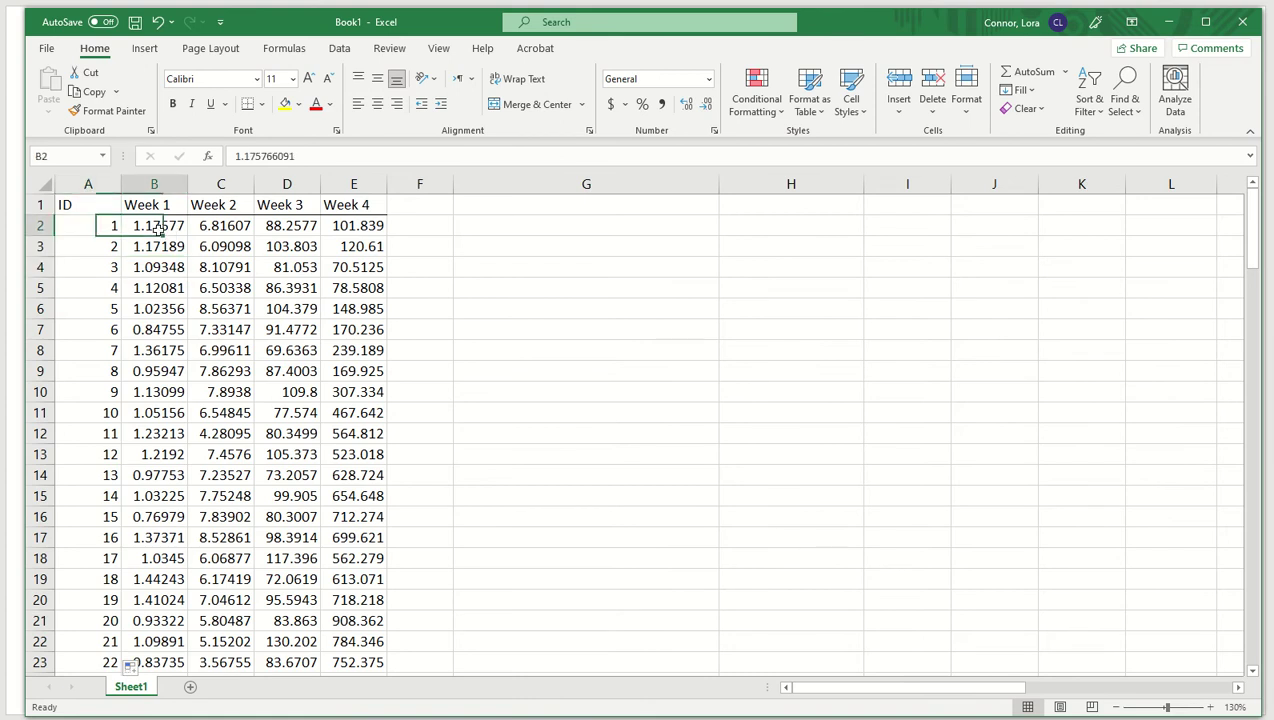
left_click(214, 228)
left_click(268, 227)
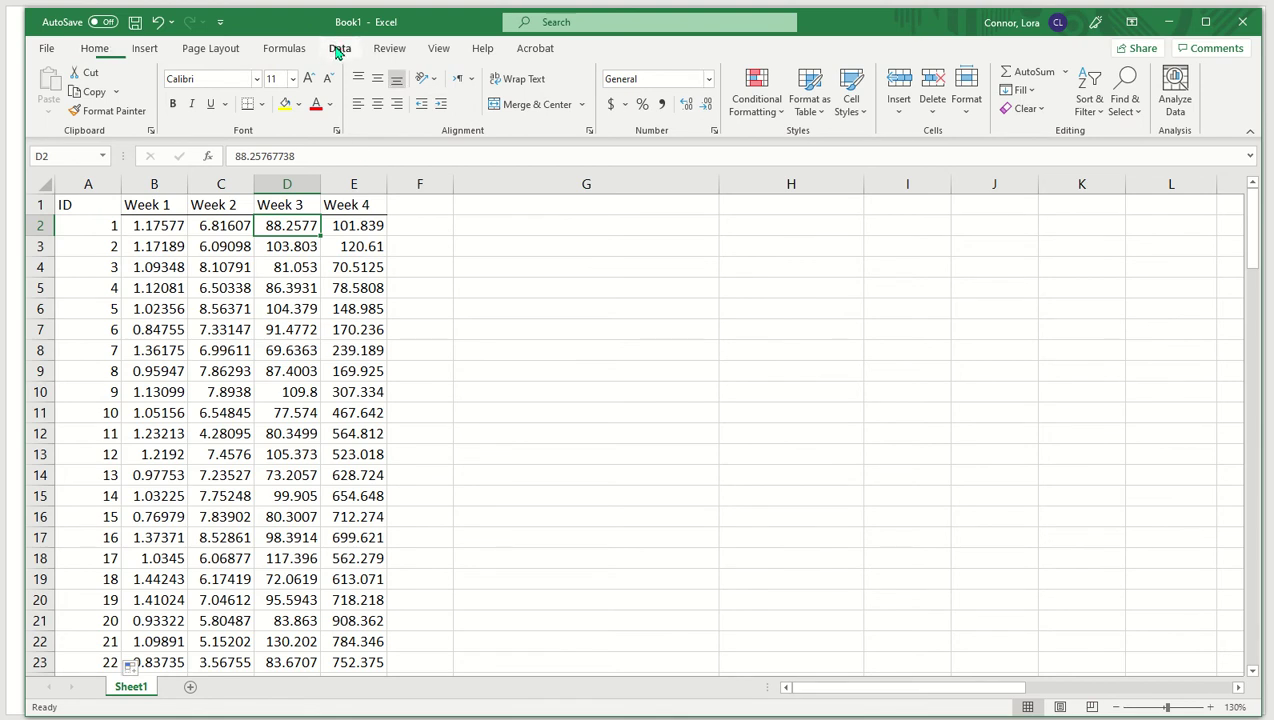
Step: Make sure the Analysis ToolPak is enabled among the Excel add-ins in the program options
left_click(339, 48)
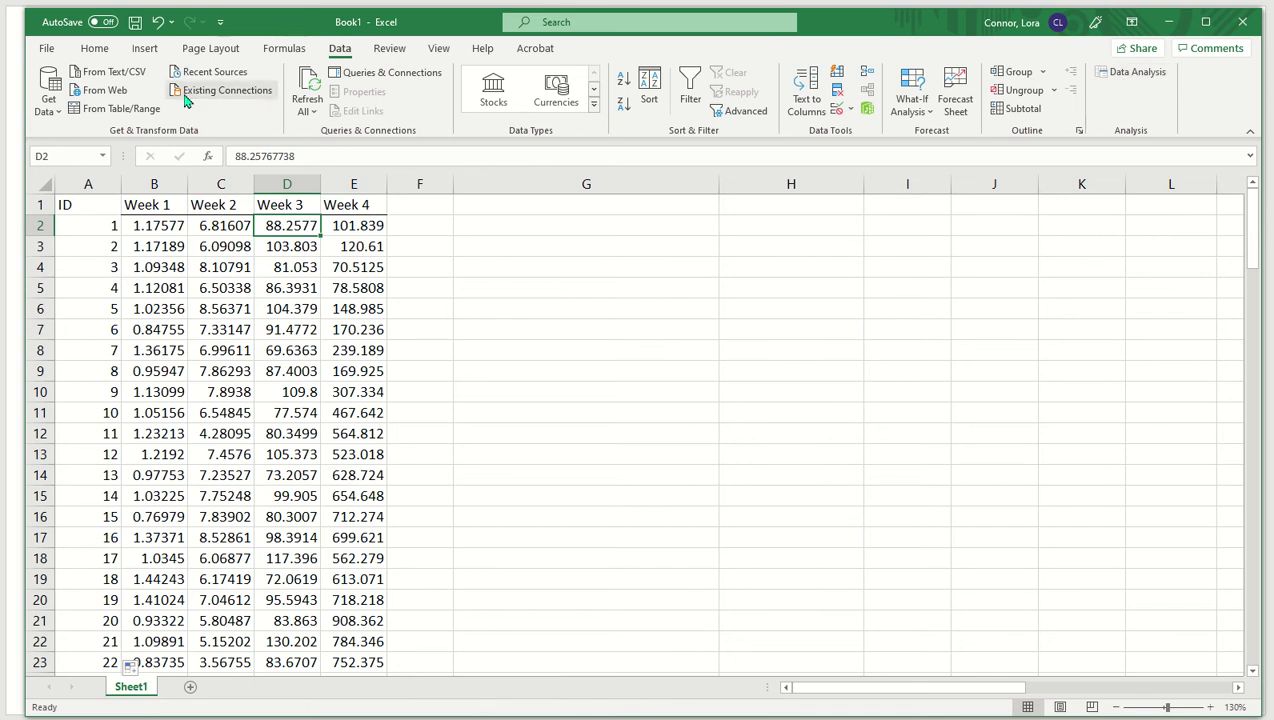
left_click(46, 50)
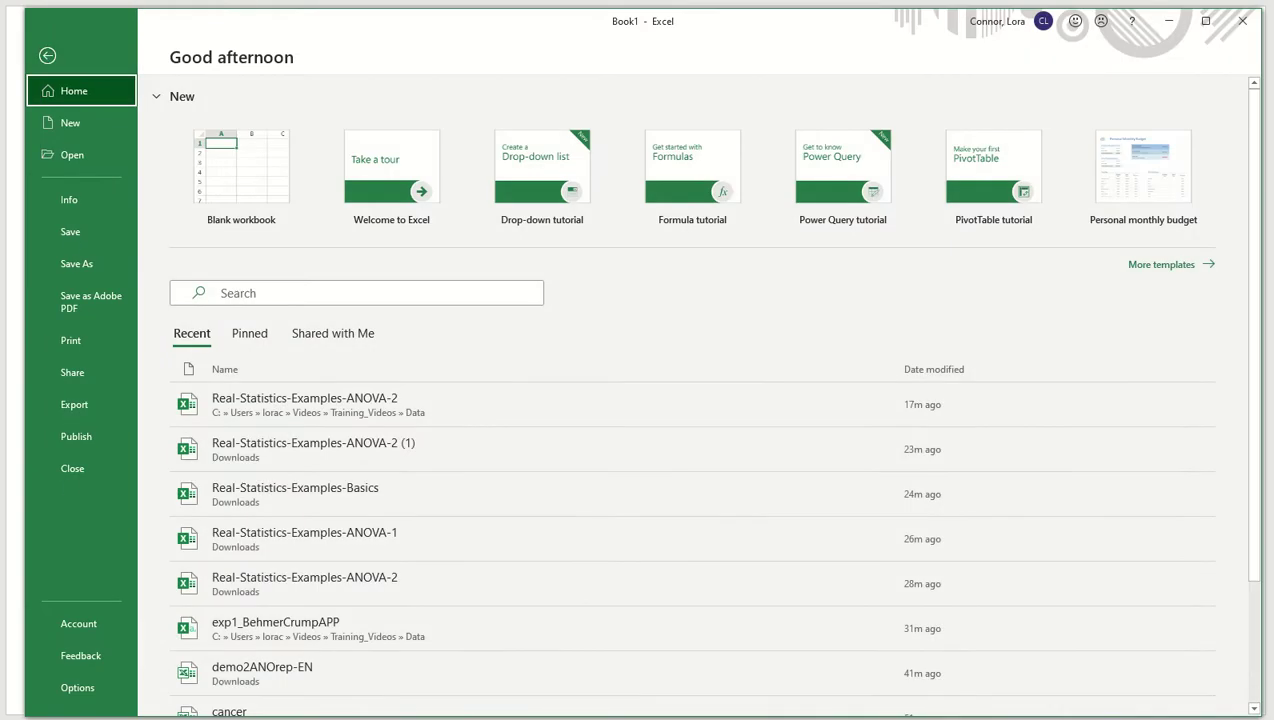
left_click(78, 688)
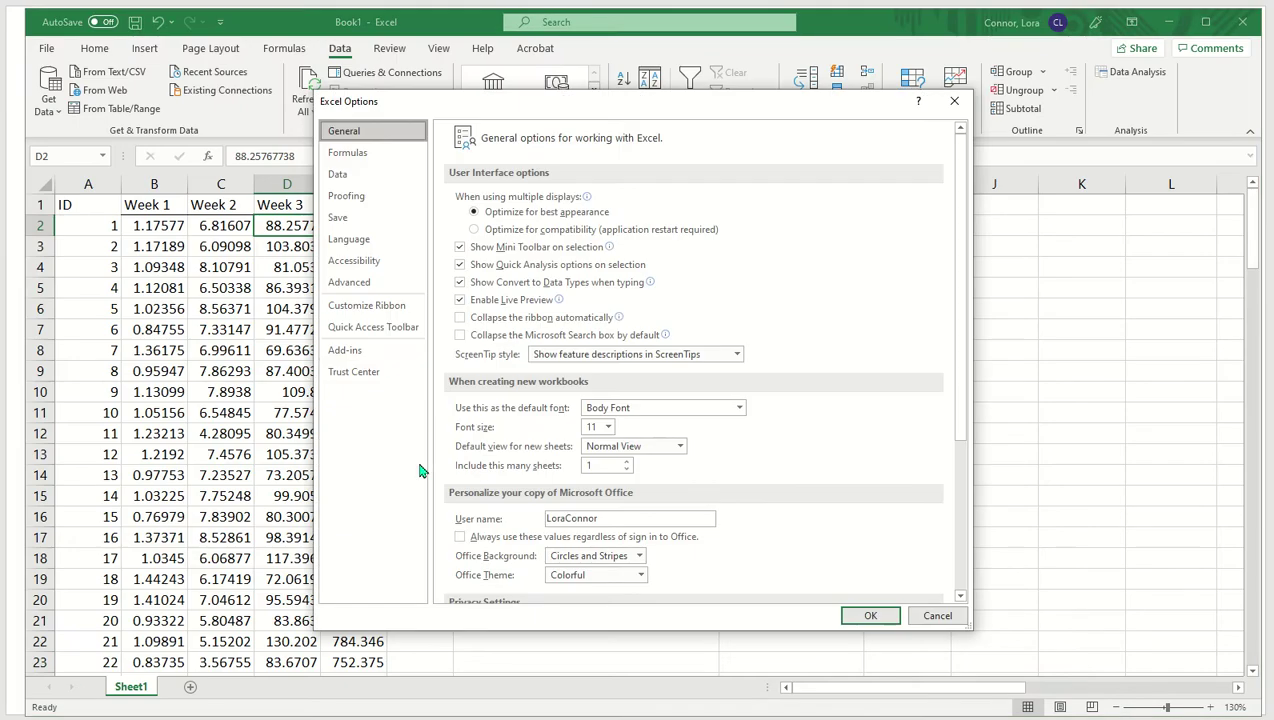
left_click(345, 353)
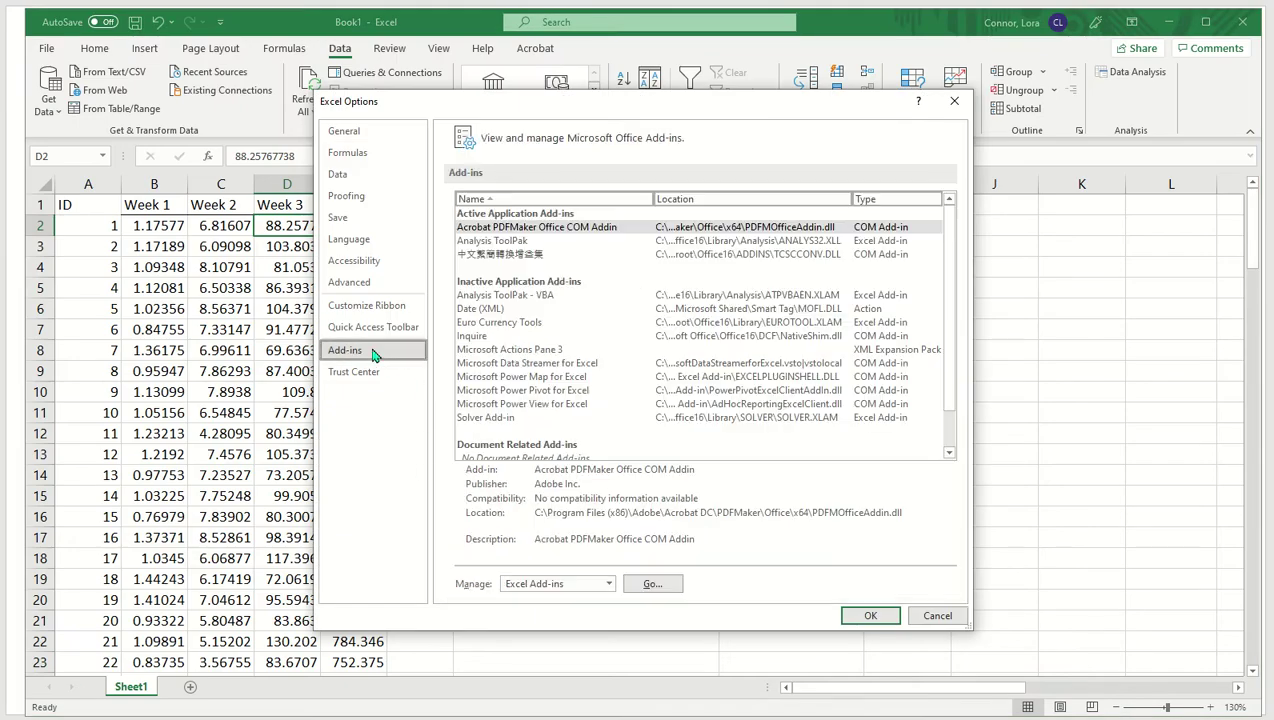
left_click(483, 297)
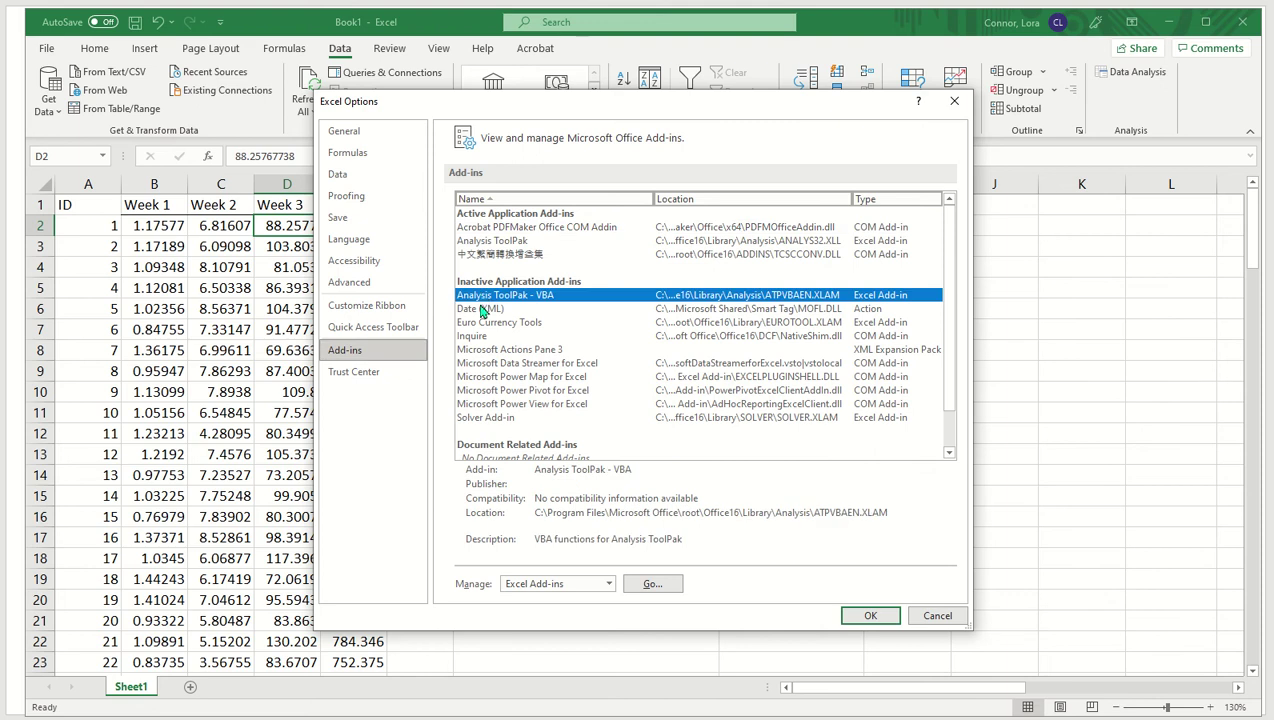
left_click(650, 585)
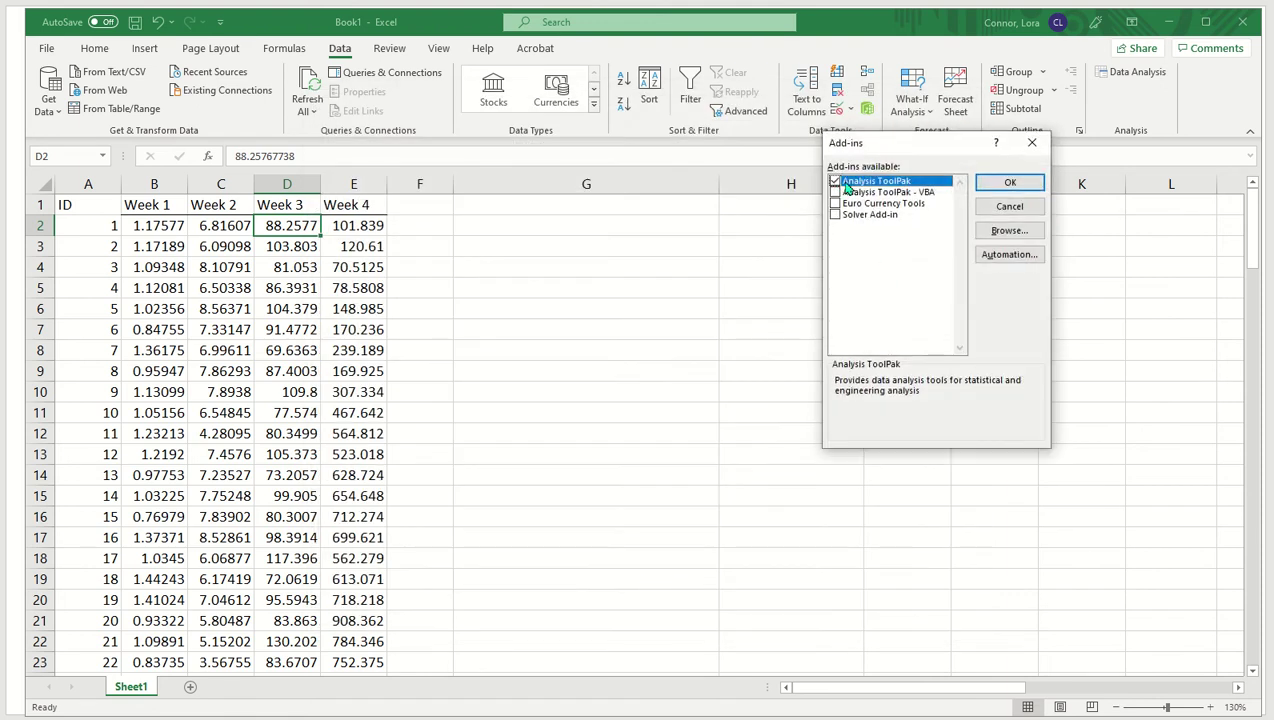
left_click(1010, 185)
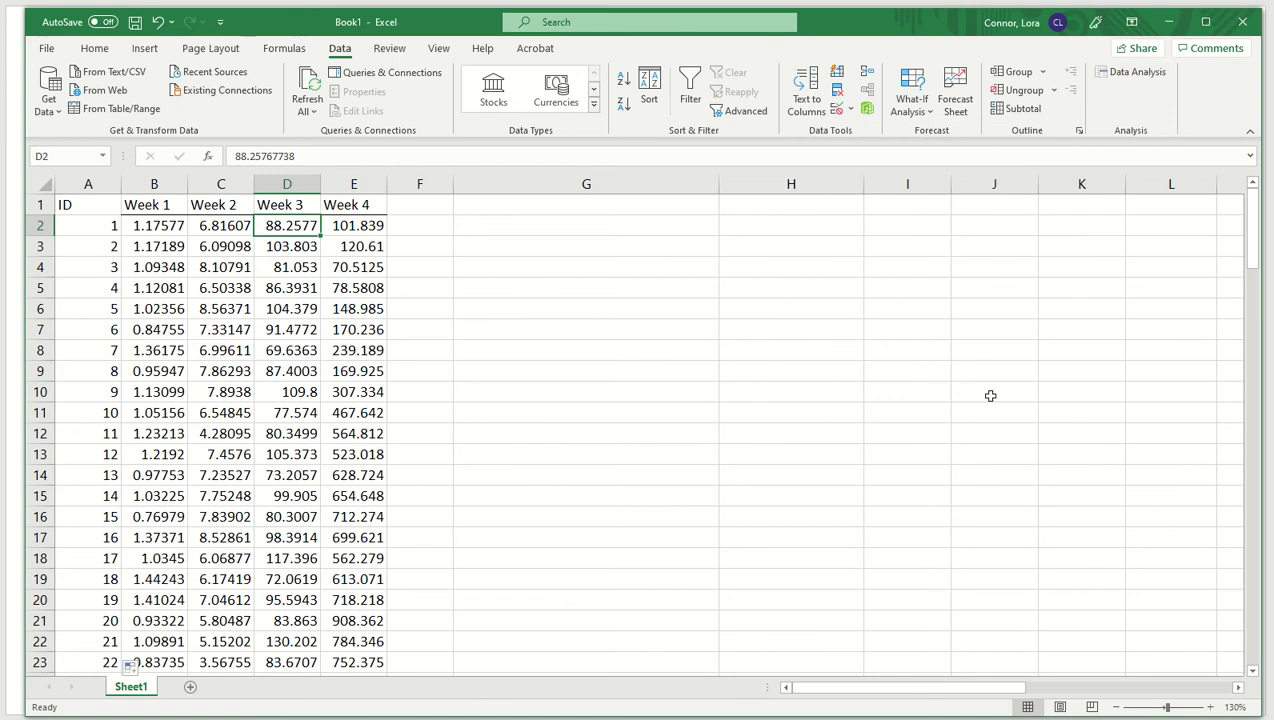
Step: Start the data analysis tool Anova: Two-Factor Without Replication with the Labels option enabled
left_click(1138, 72)
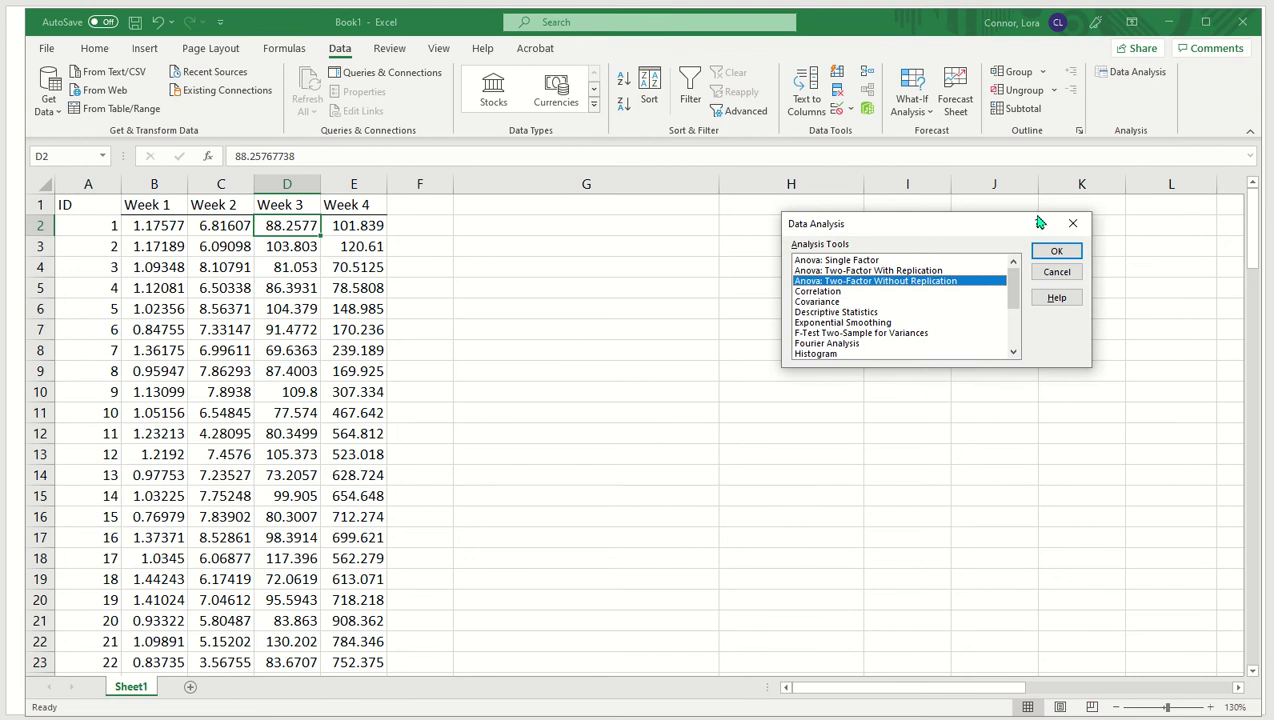
left_click(1056, 251)
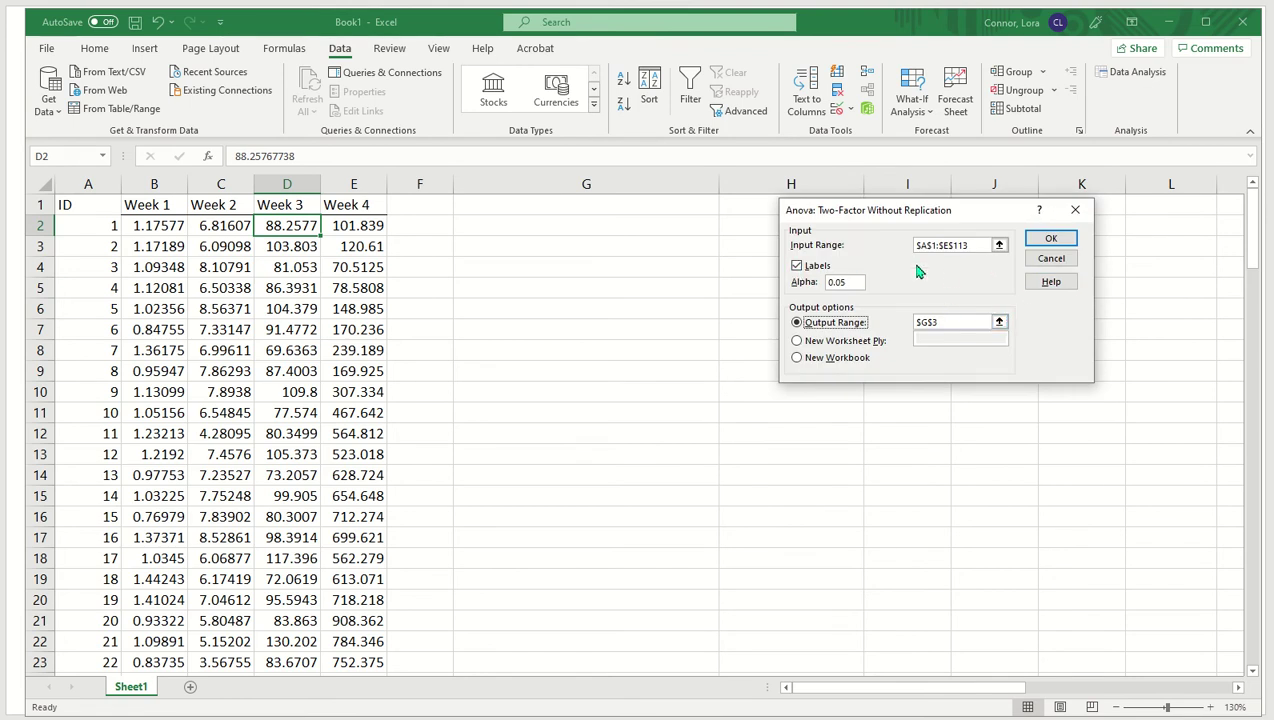
left_click(796, 266)
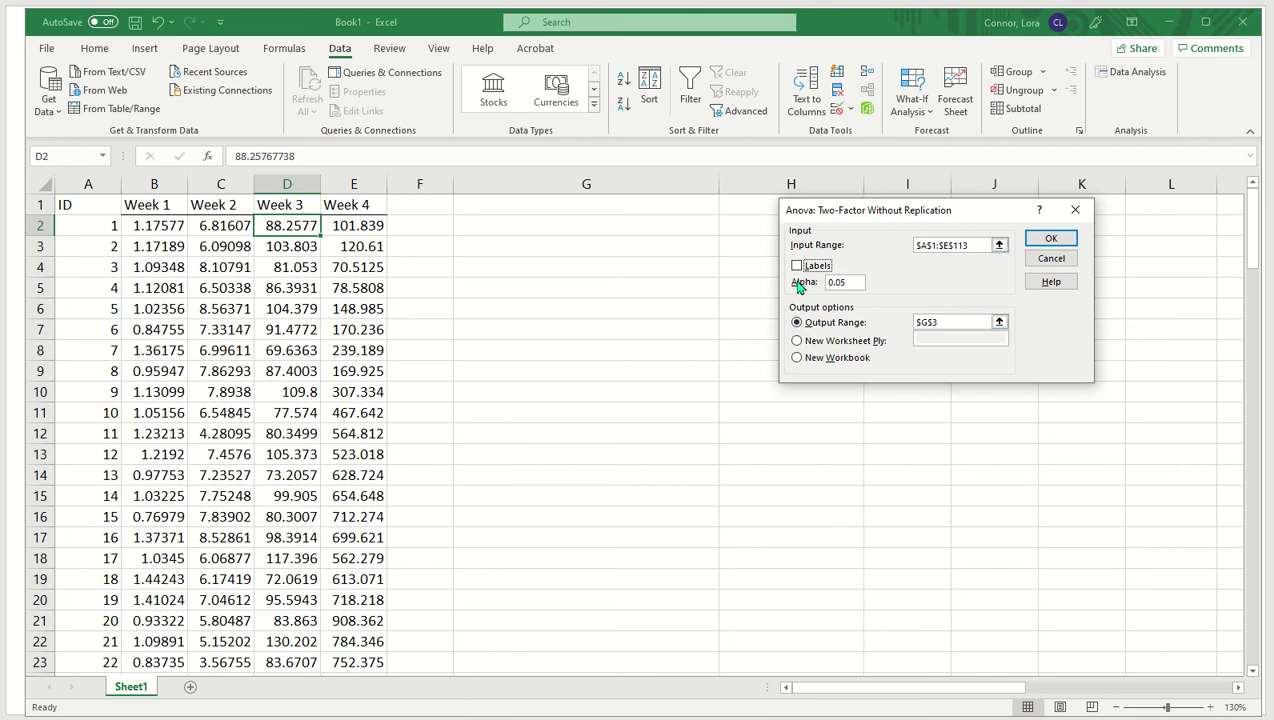
left_click(797, 265)
Step: Set the Anova input range to $A$1:$E$113, covering the ID column and all four week columns with their headers
left_click(999, 246)
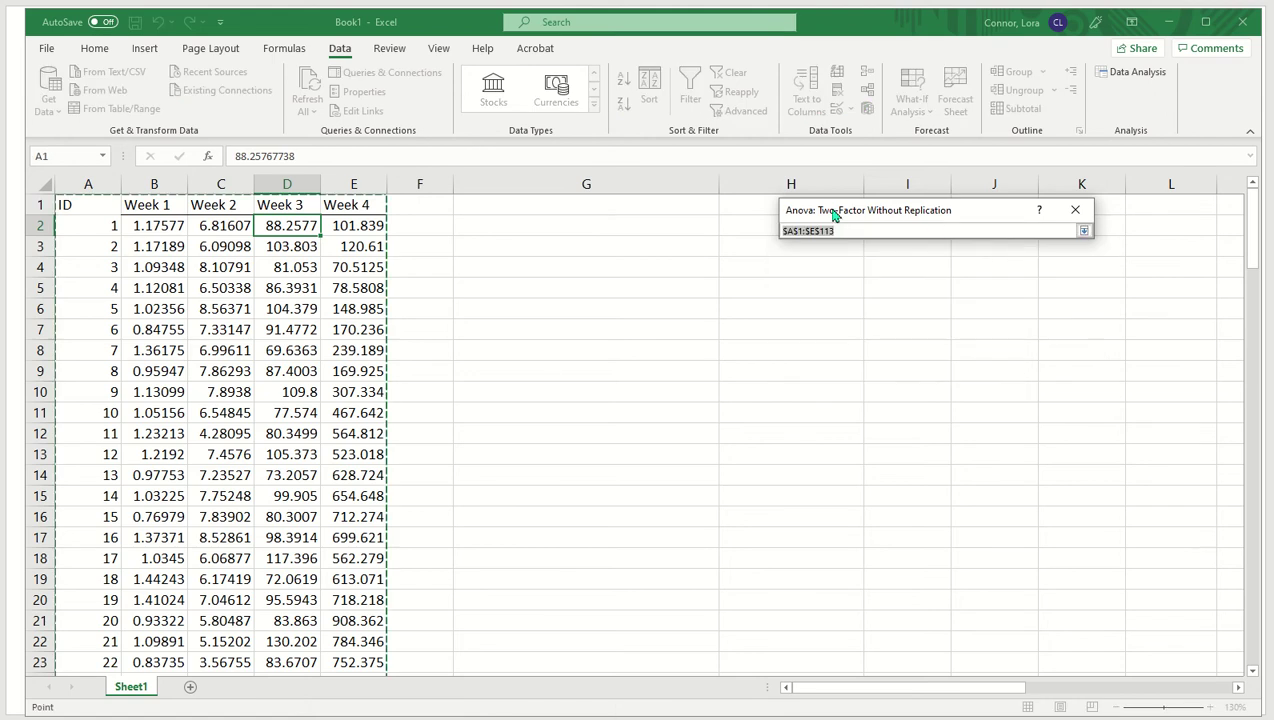
left_click(77, 205)
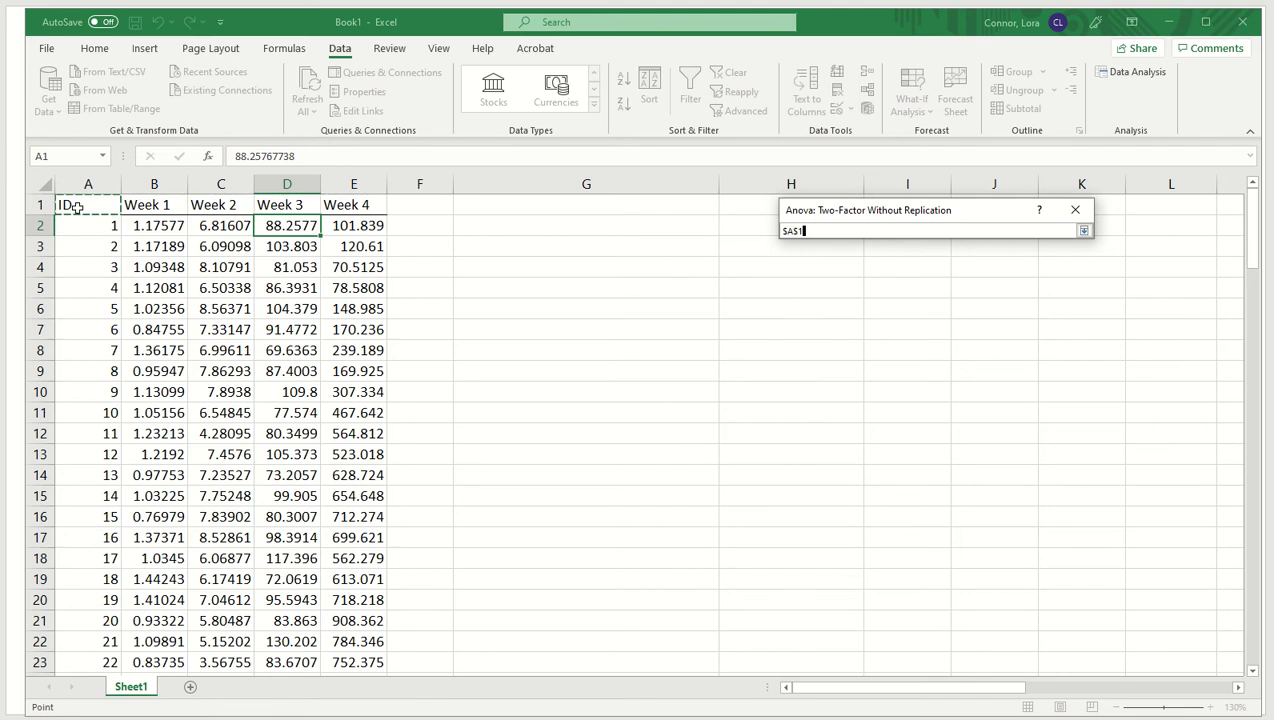
left_click_drag(77, 205, 376, 699)
key("shift+Down")
key("shift+Down")
key("shift+Down")
key("shift+Down")
key("shift+Down")
key("shift+Down")
key("shift+Down")
key("shift+Down")
key("shift+Down")
key("shift+Down")
key("shift+Down")
key("shift+Down")
key("shift+Down")
key("shift+Down")
key("shift+Down")
key("shift+Down")
key("shift+Down")
key("shift+Down")
key("shift+Down")
key("shift+Down")
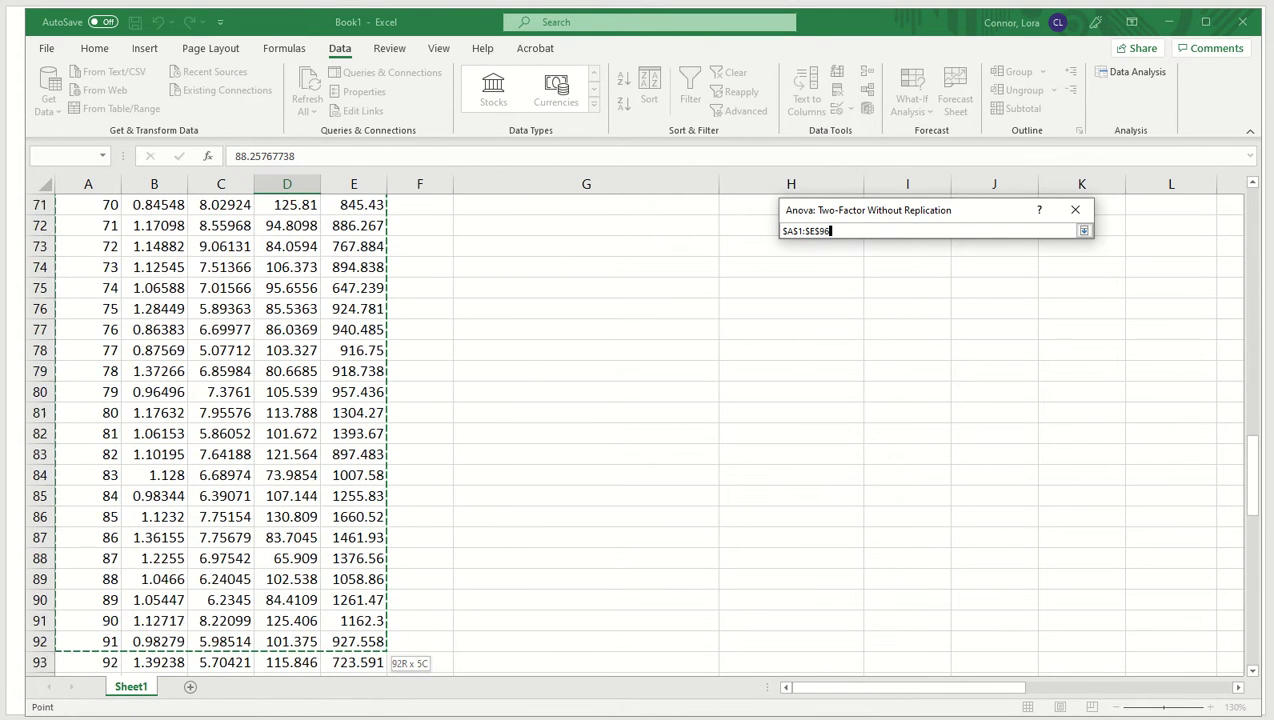
left_click_drag(358, 682, 350, 599)
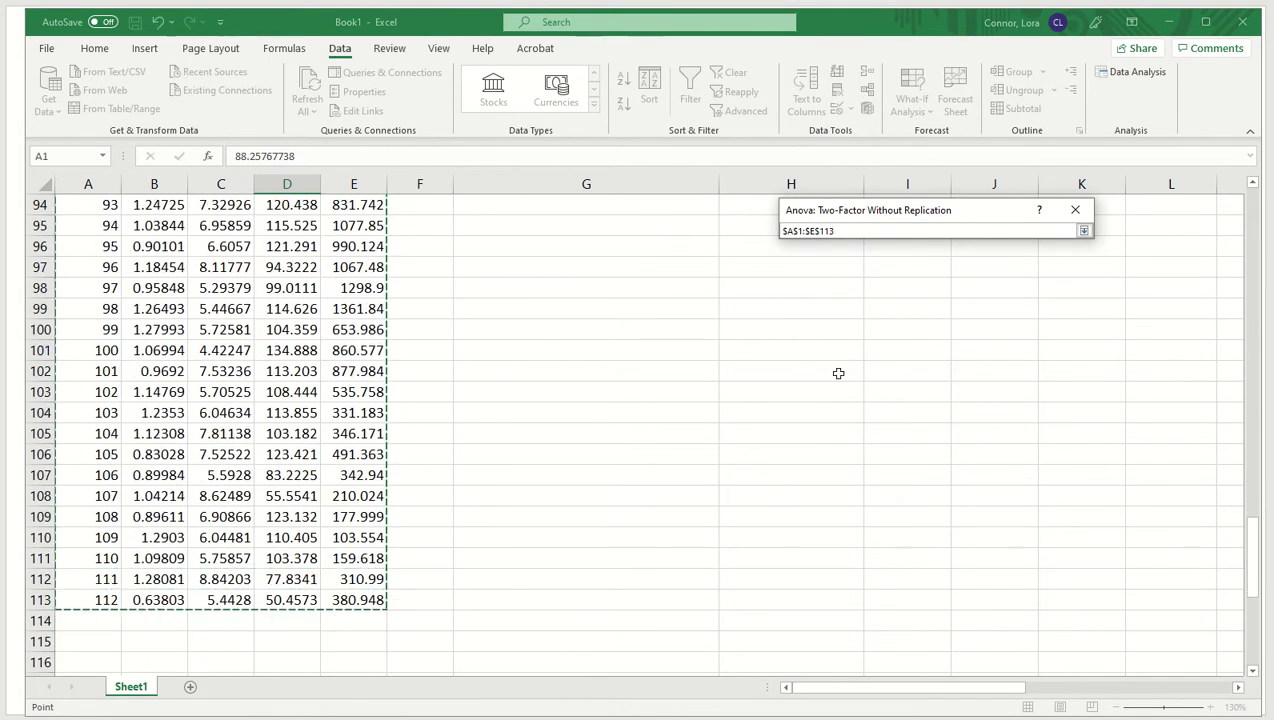
left_click(1084, 231)
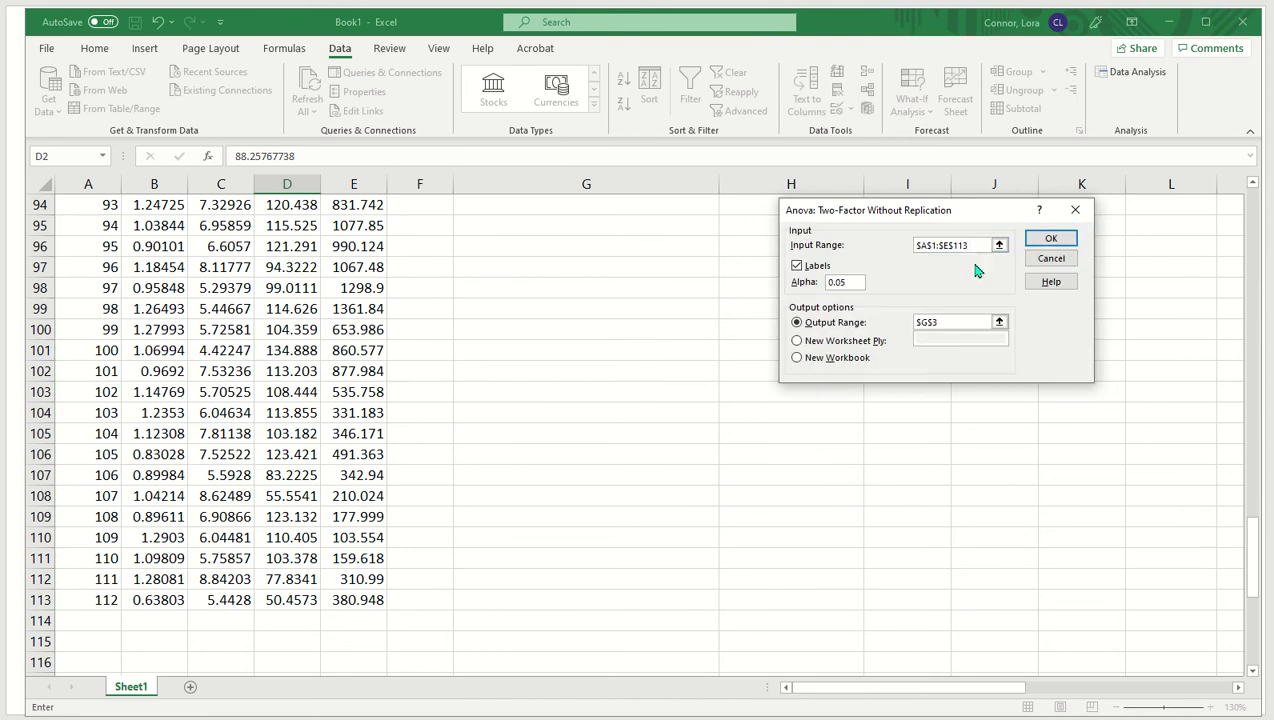
Step: Set the Anova output range to cell $G$3 on the current sheet
scroll(683, 288, "up", 20)
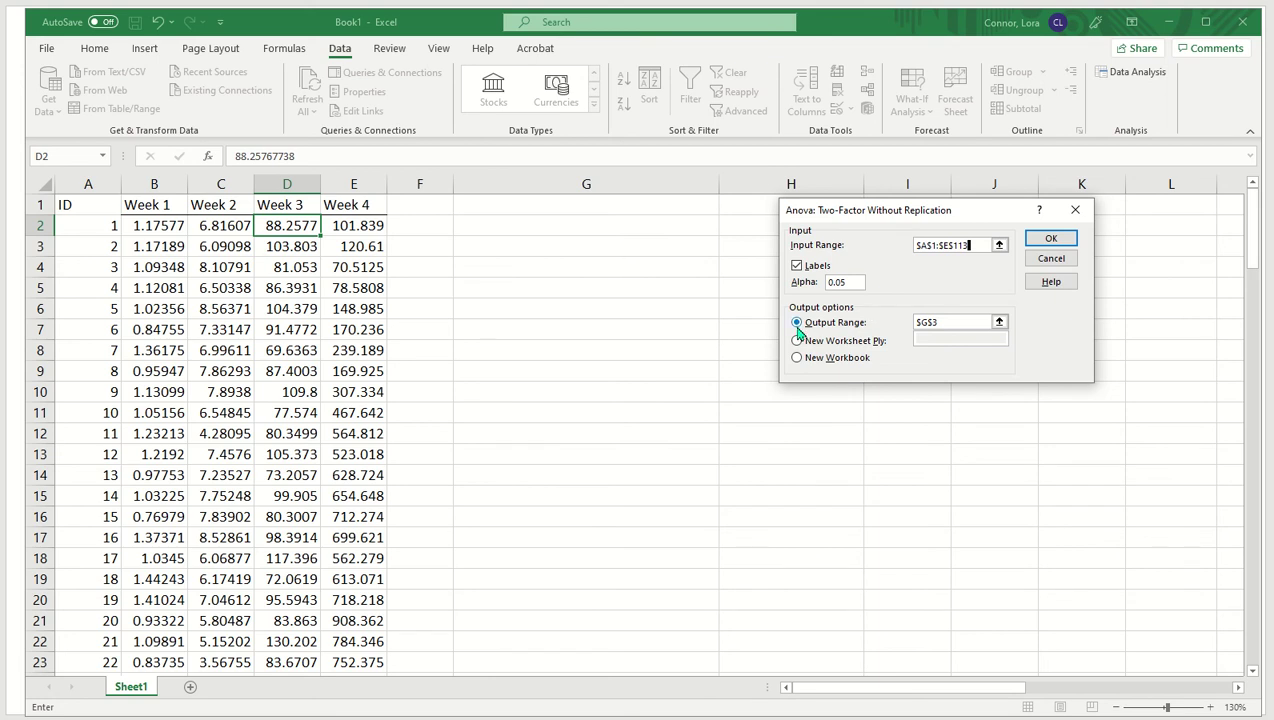
left_click(999, 322)
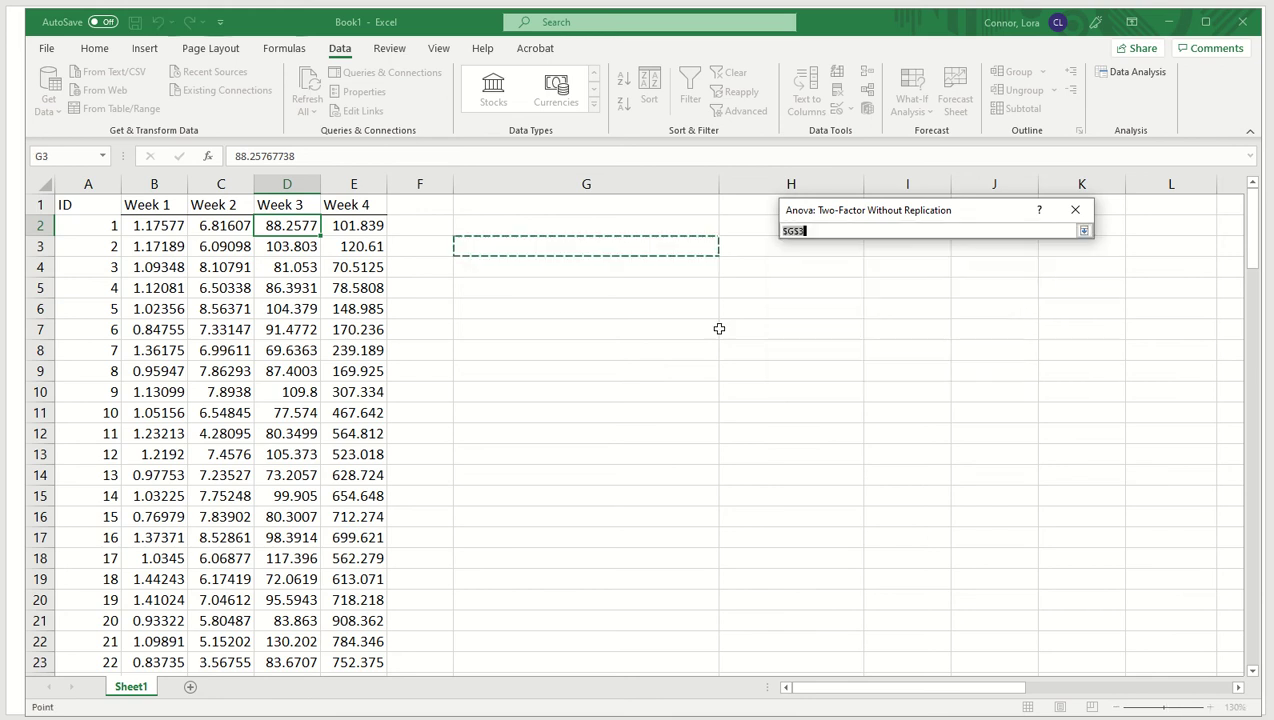
left_click(491, 245)
left_click(1083, 231)
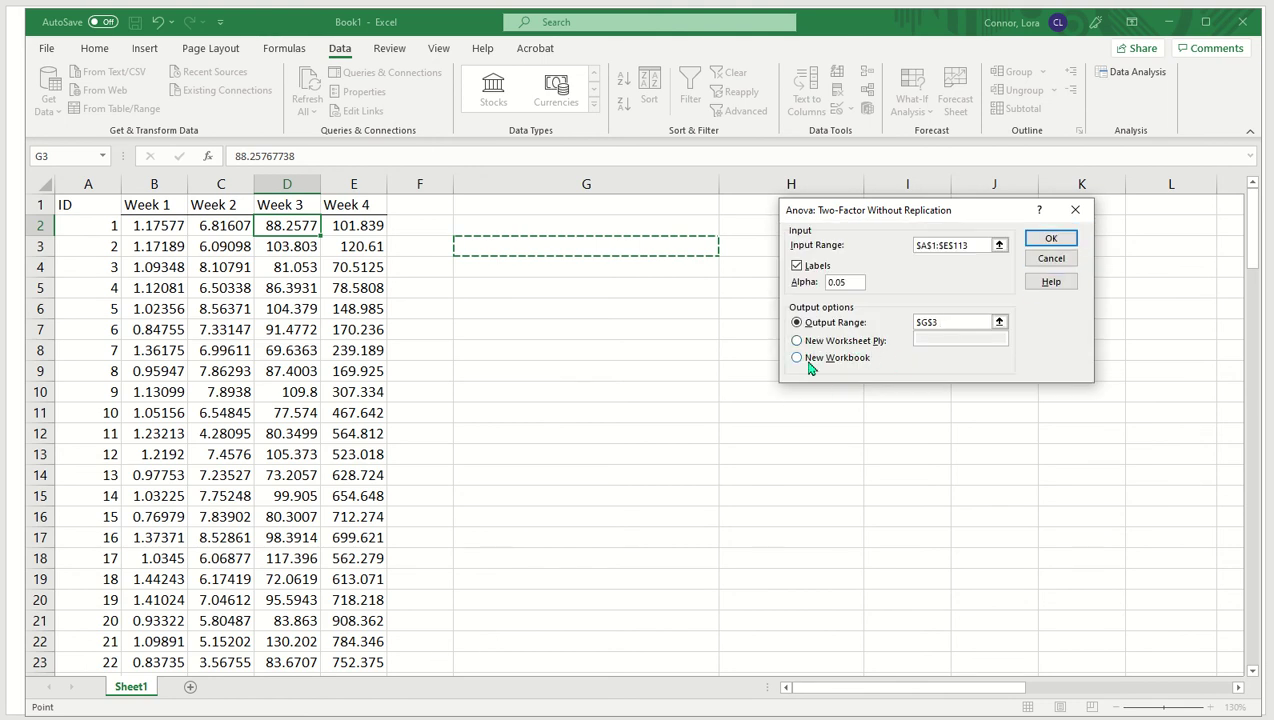
Step: Run the ANOVA with the chosen settings and skim the per-ID summary output down the sheet
left_click(1050, 238)
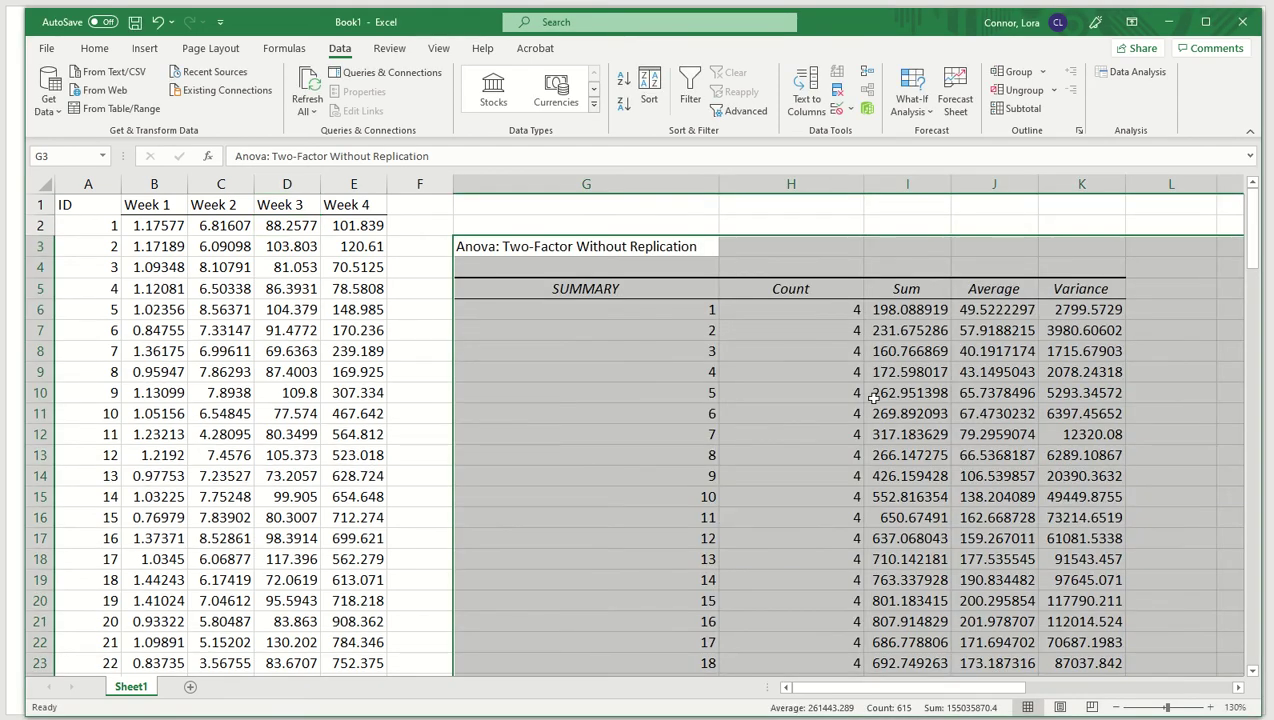
left_click(634, 423)
scroll(634, 423, "down", 2)
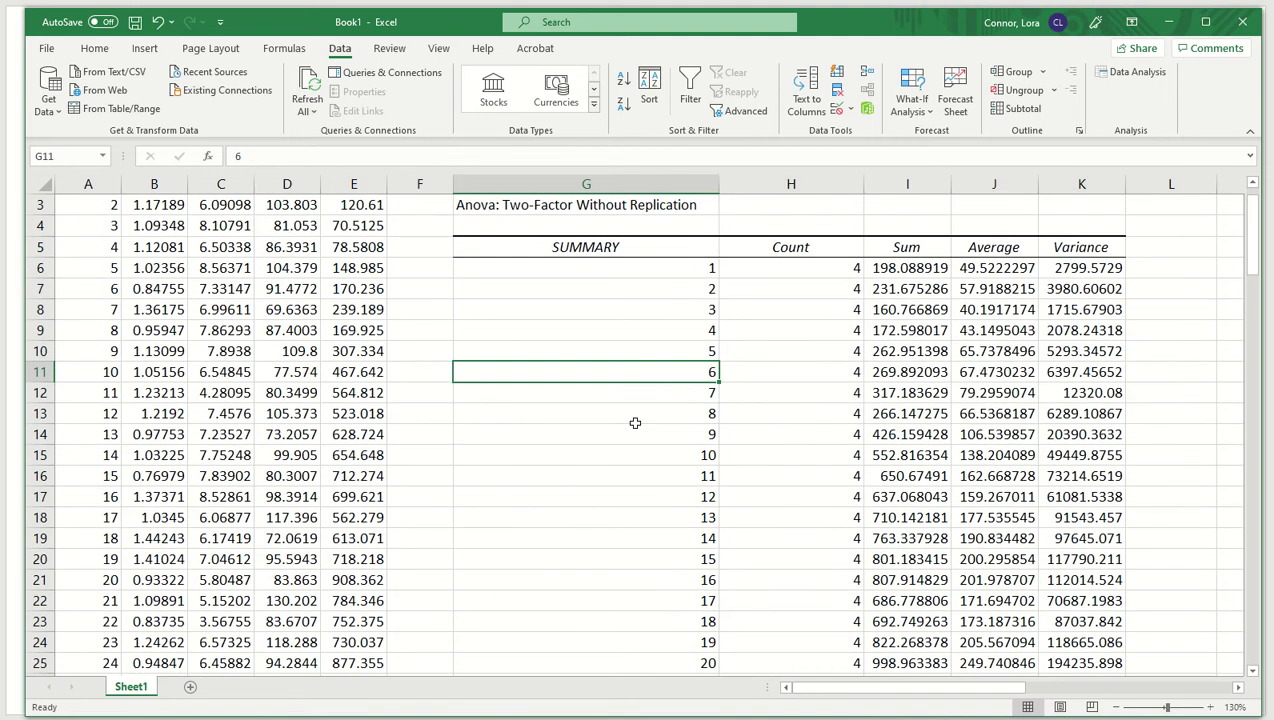
scroll(634, 423, "down", 19)
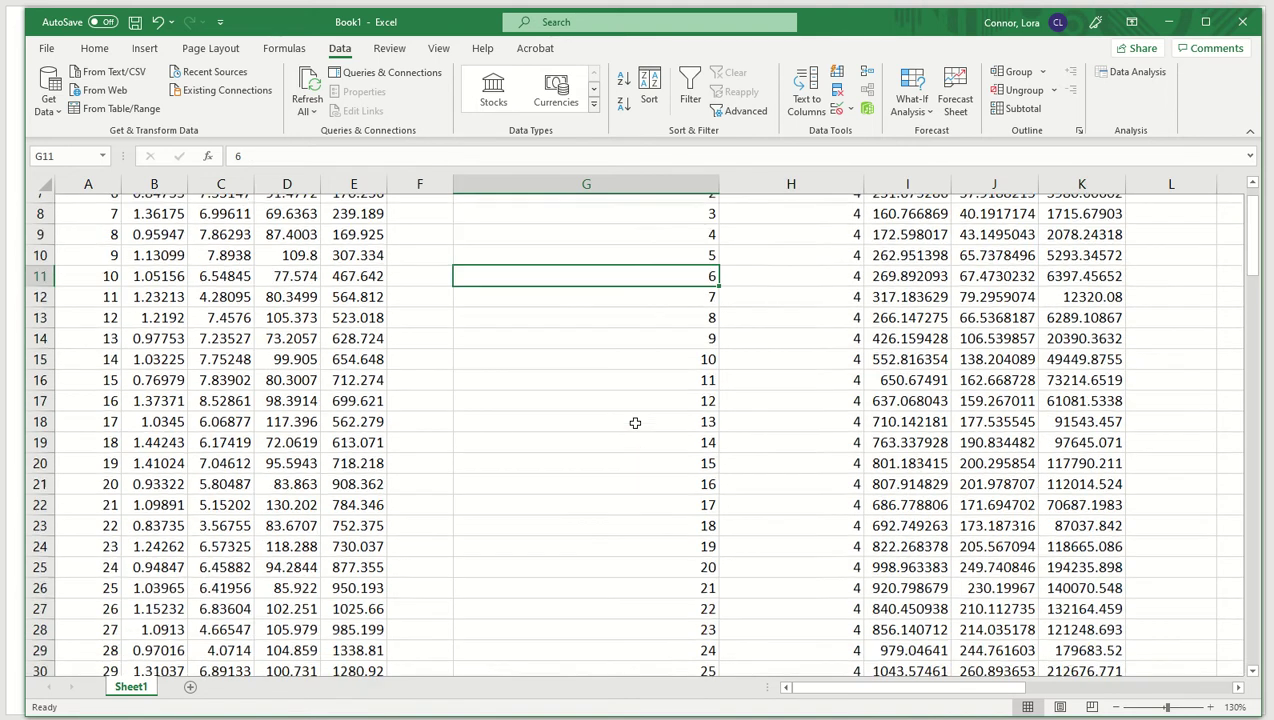
scroll(634, 423, "down", 19)
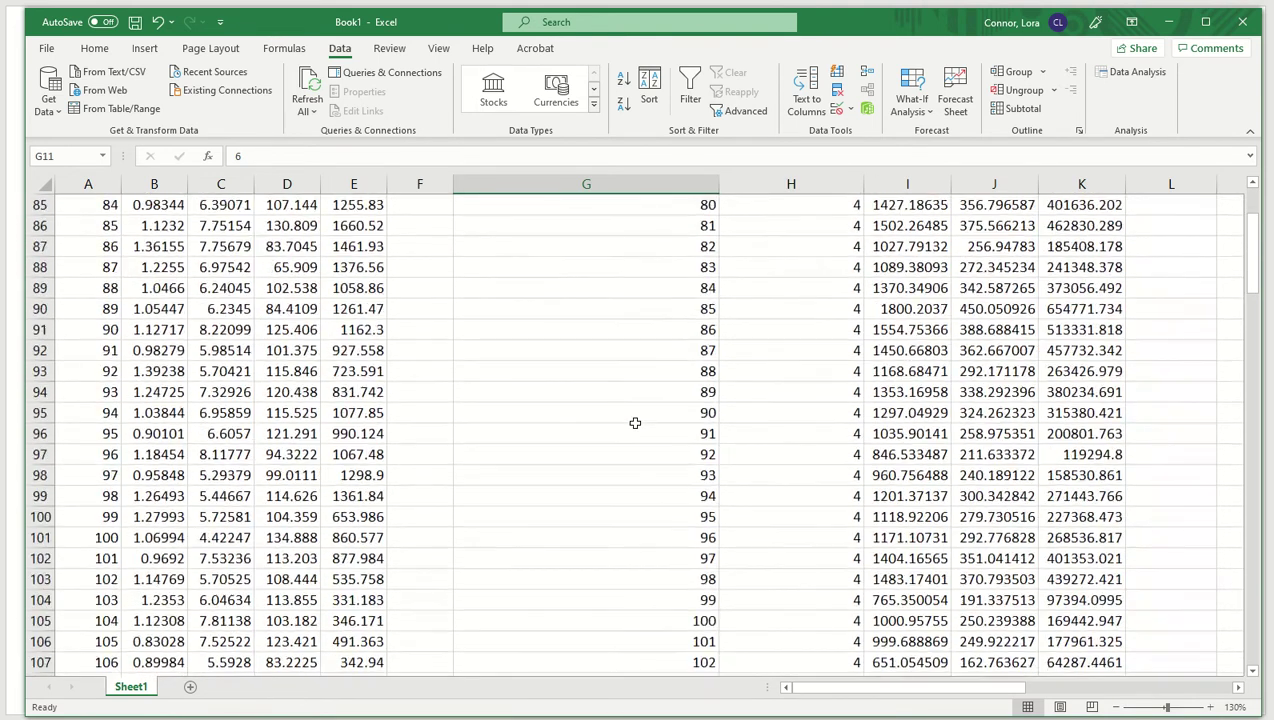
scroll(634, 423, "up", 5)
scroll(634, 423, "up", 20)
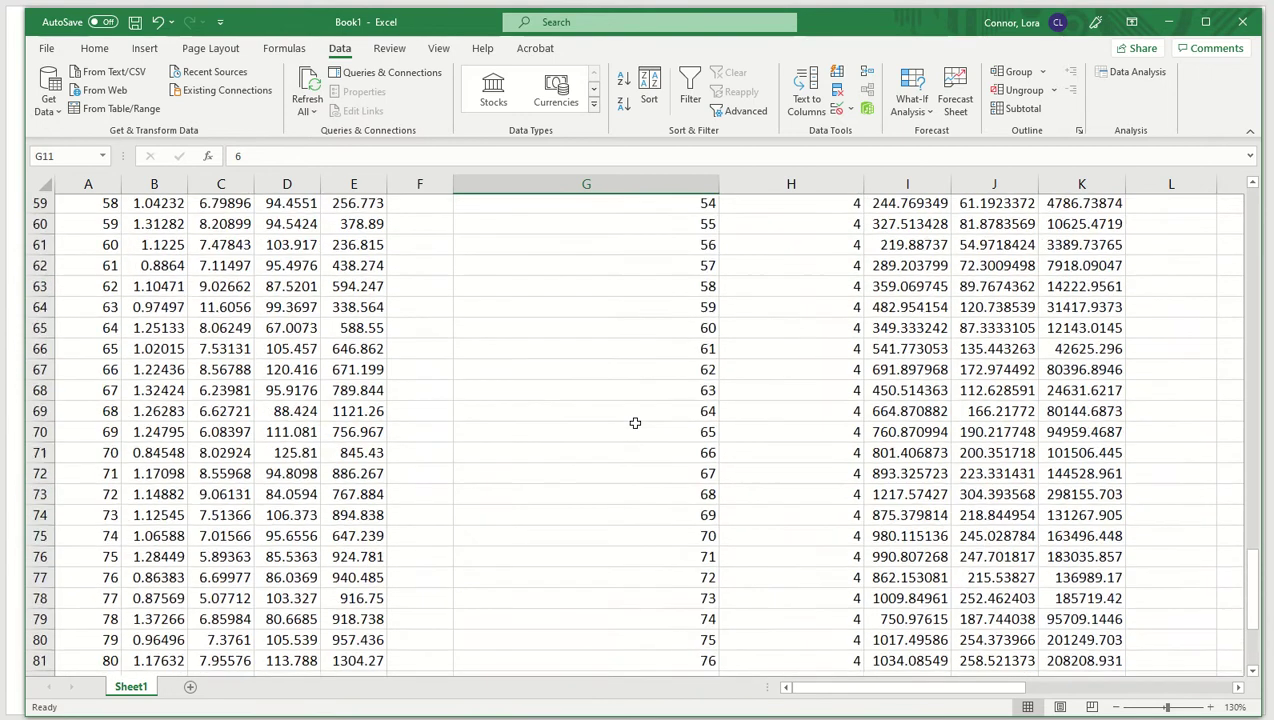
scroll(634, 423, "up", 5)
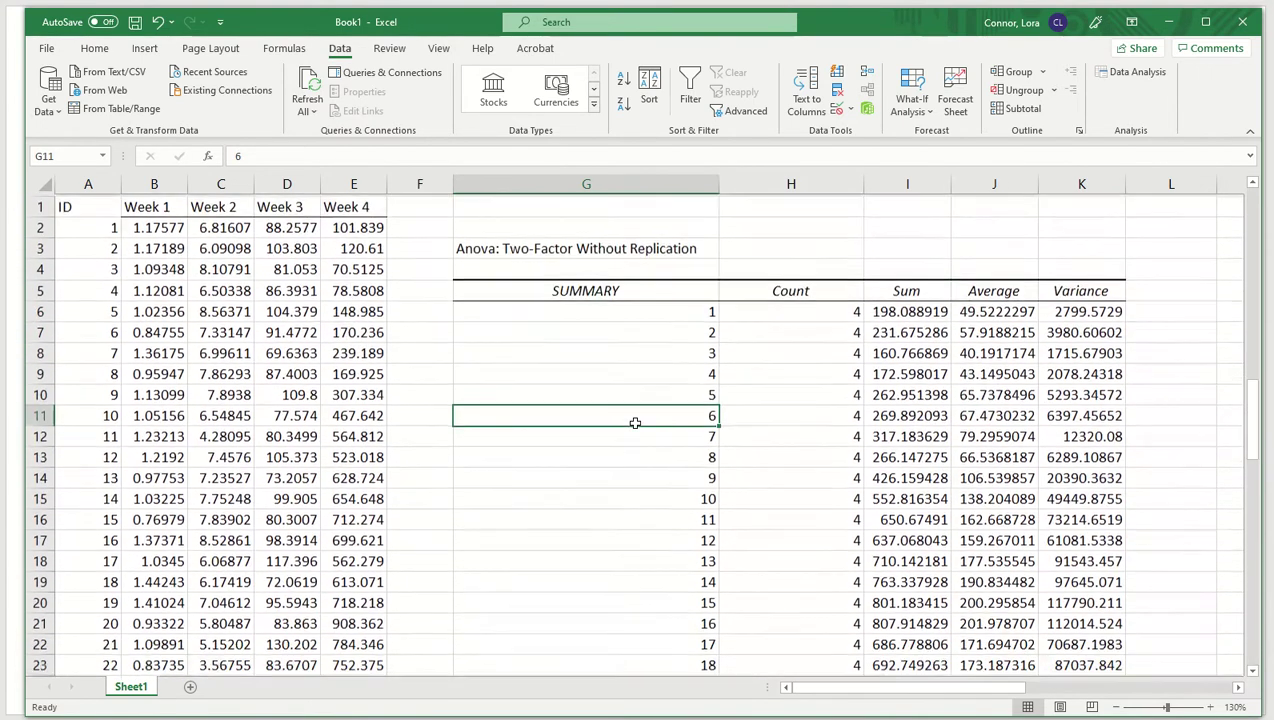
Step: Examine the summary row for ID 1, the Week 1 to Week 4 summary rows in G119:K122, and the ANOVA table
left_click(615, 314)
left_click_drag(615, 314, 1105, 314)
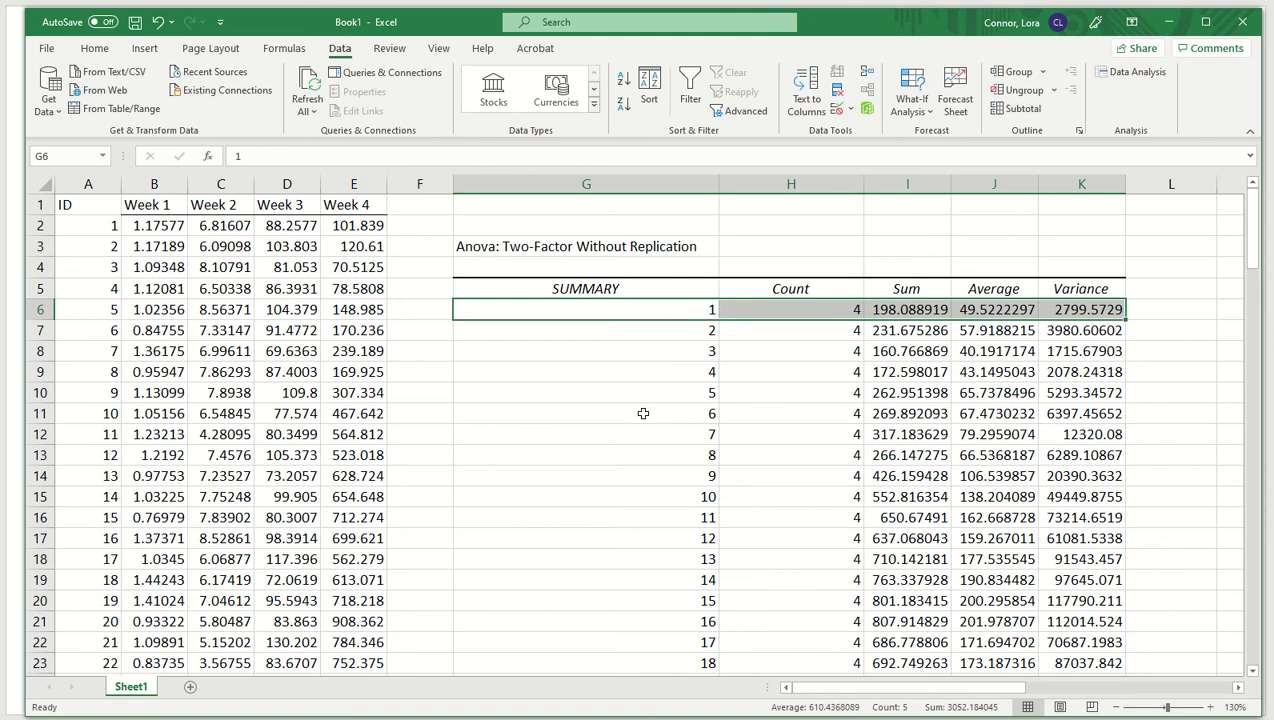
scroll(643, 413, "down", 19)
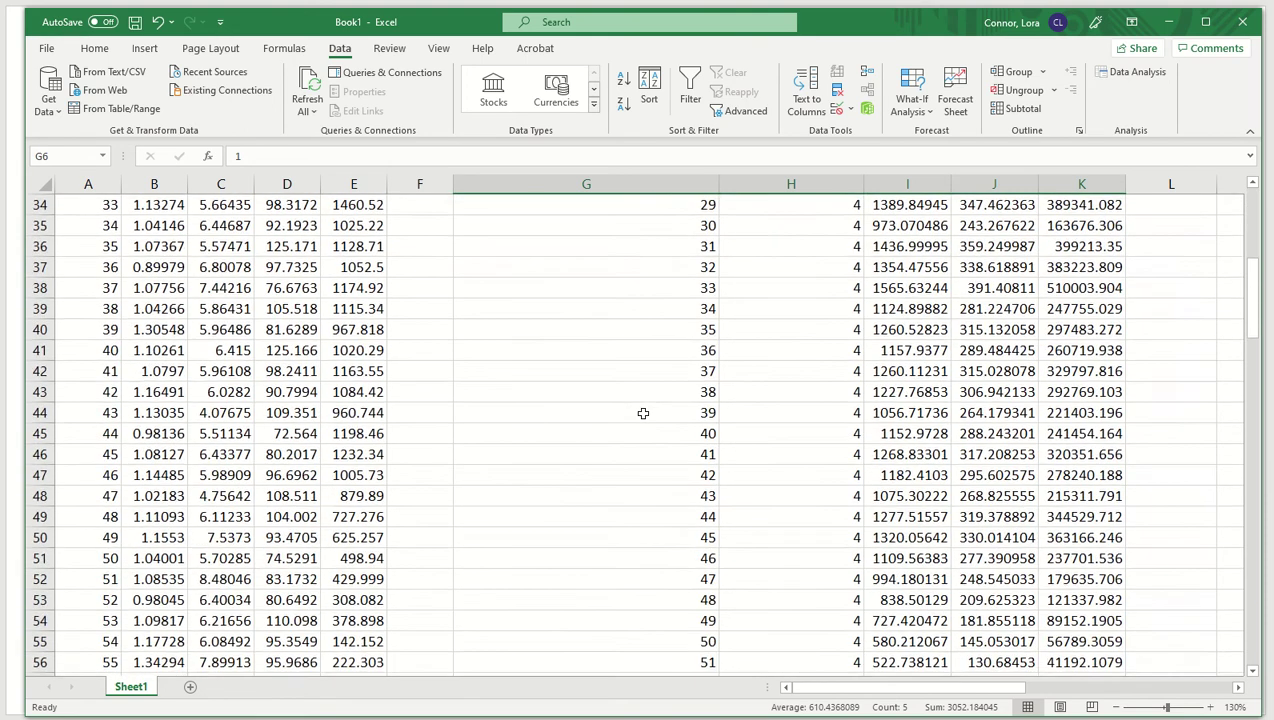
scroll(643, 413, "down", 15)
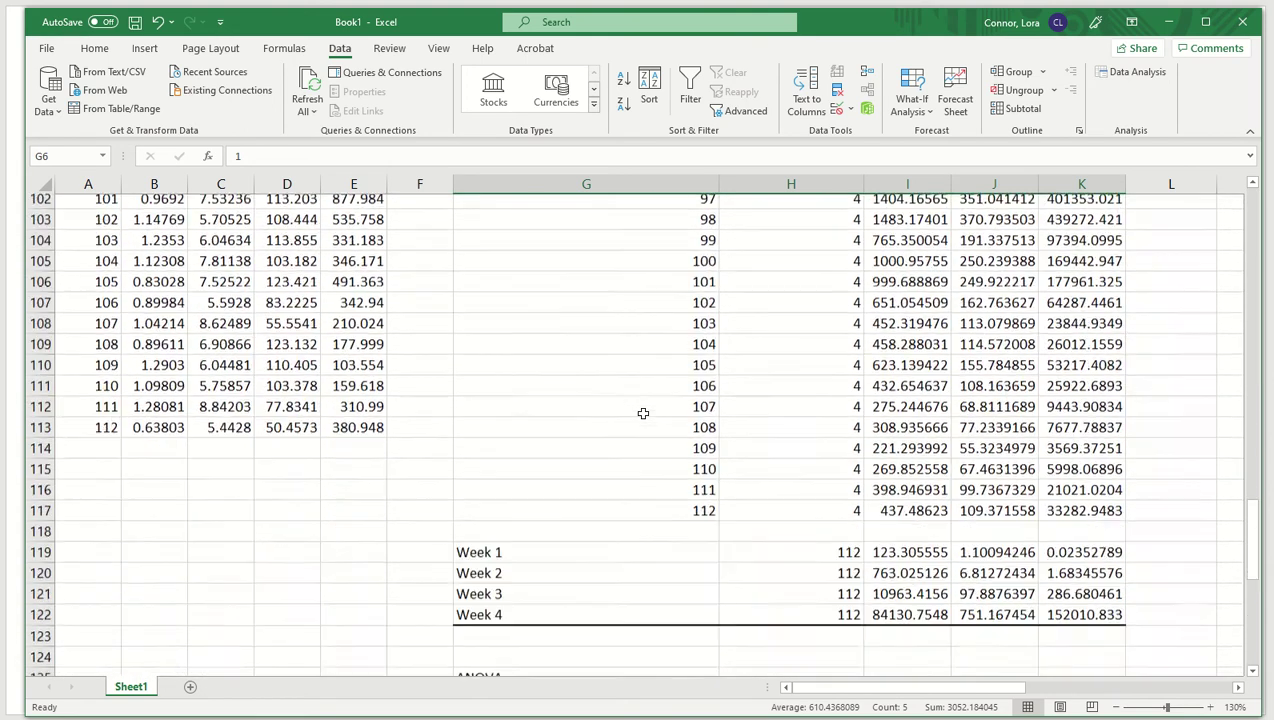
left_click_drag(505, 475, 1115, 542)
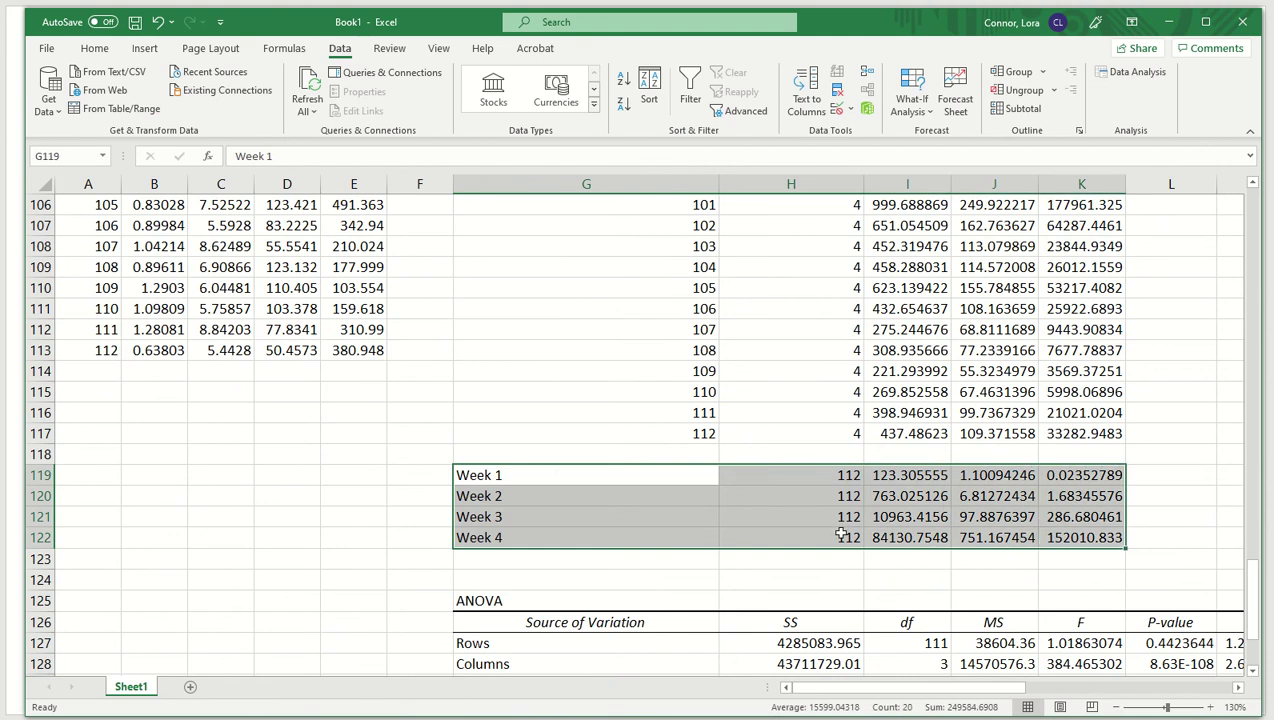
scroll(843, 537, "down", 2)
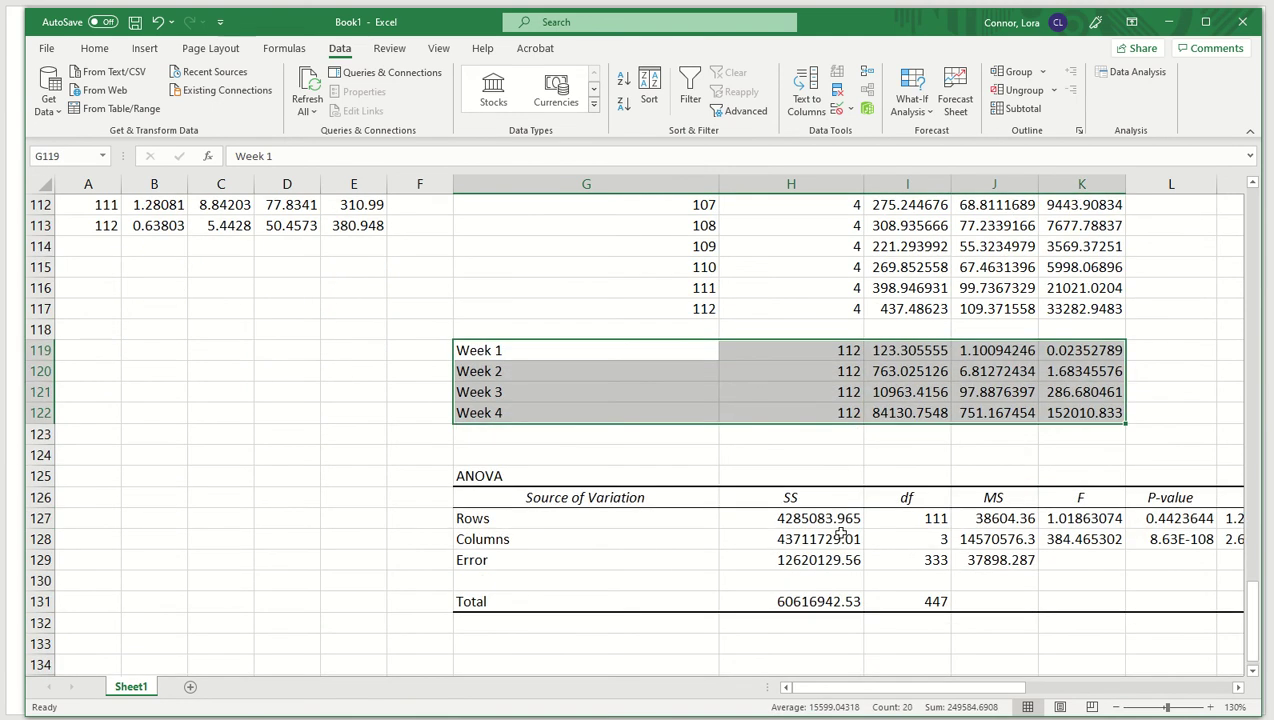
scroll(843, 537, "right", 1)
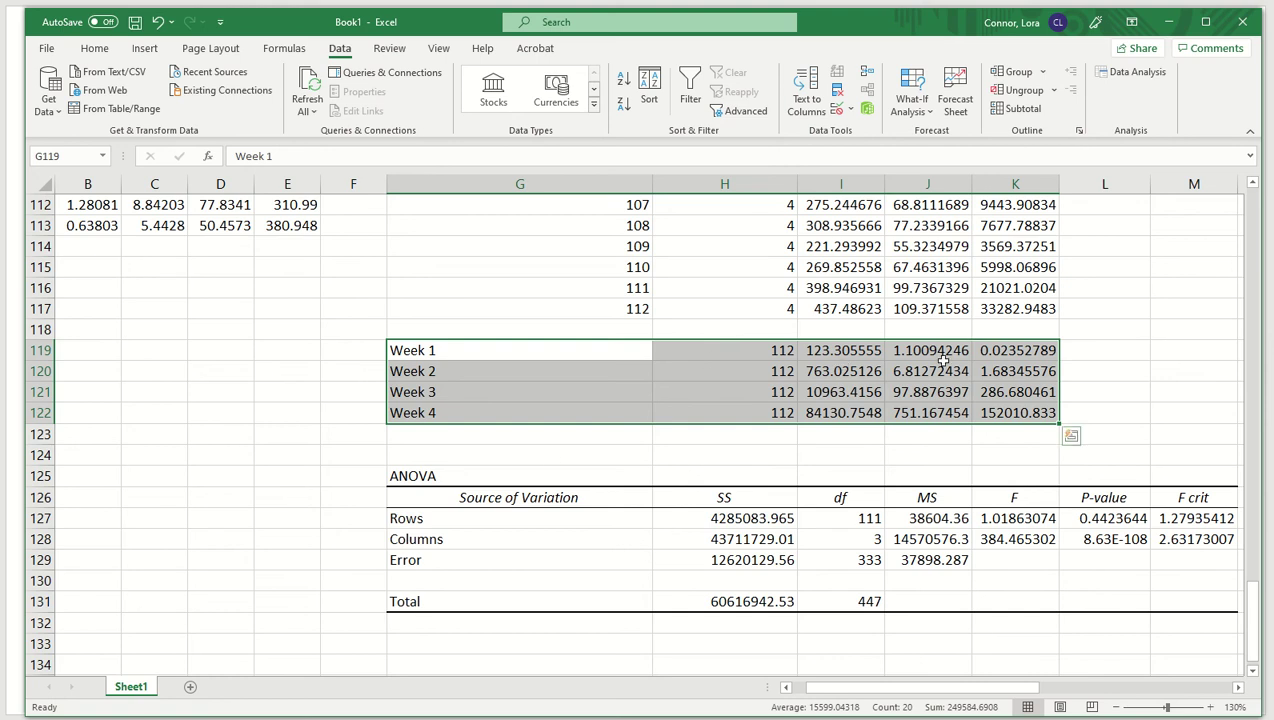
Step: Check the Average, Variance and Count figures for the four weeks against the summary headings
scroll(942, 361, "up", 20)
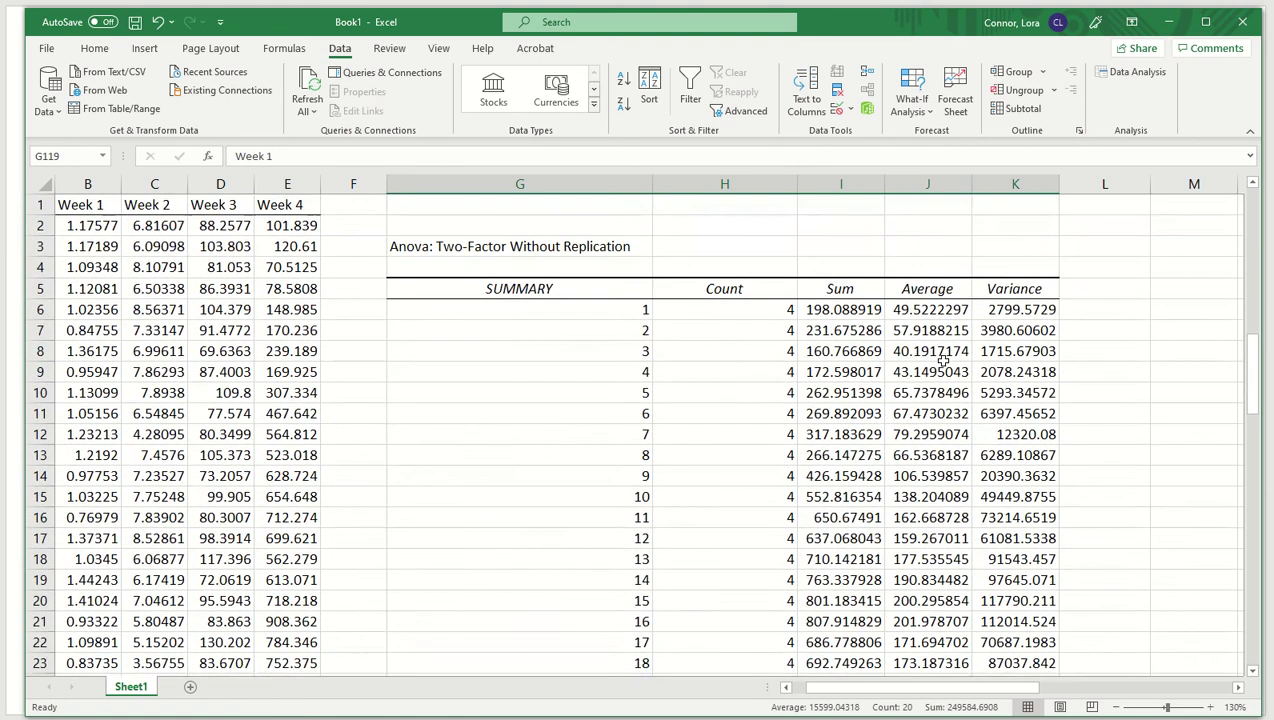
left_click(927, 292)
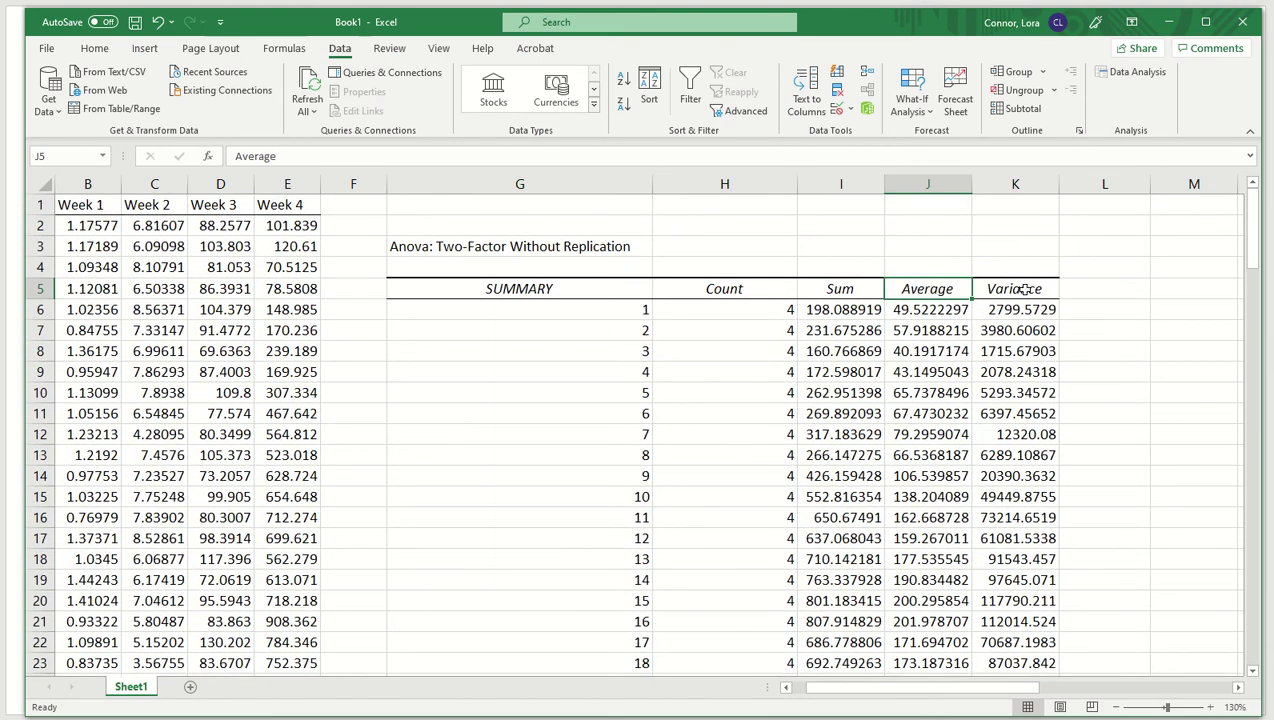
scroll(808, 405, "down", 20)
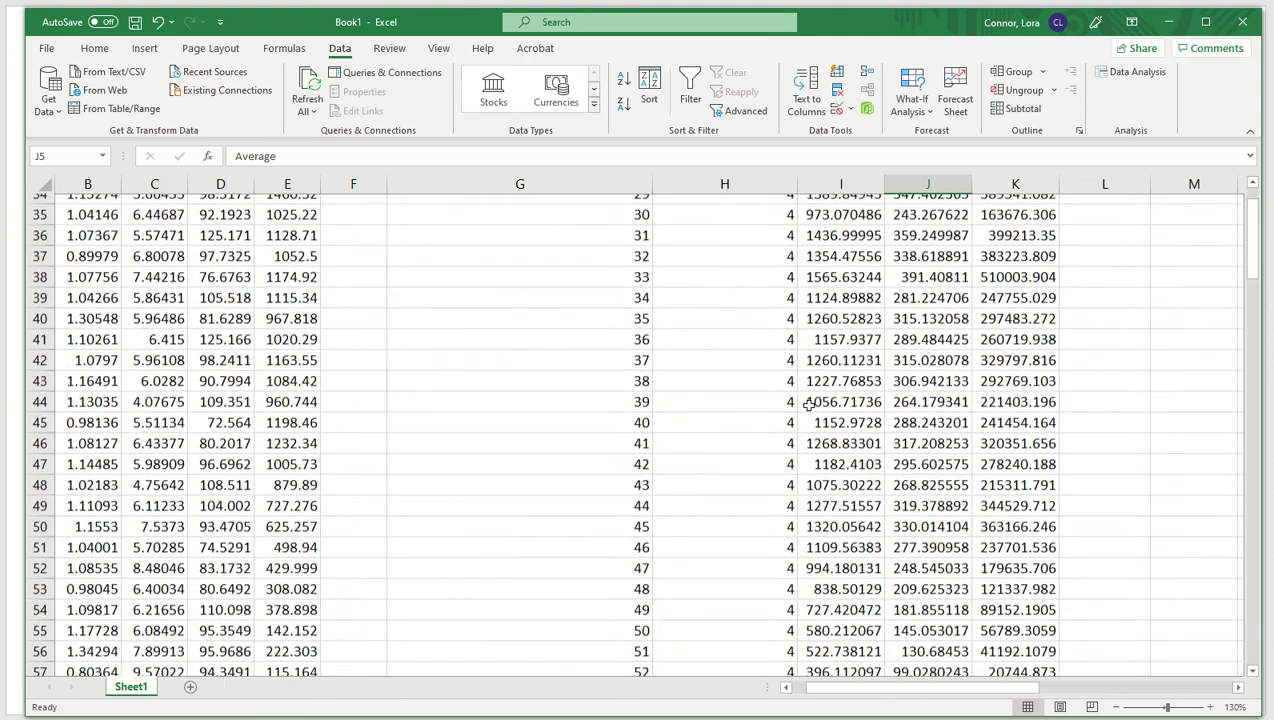
scroll(808, 405, "down", 9)
scroll(808, 405, "up", 2)
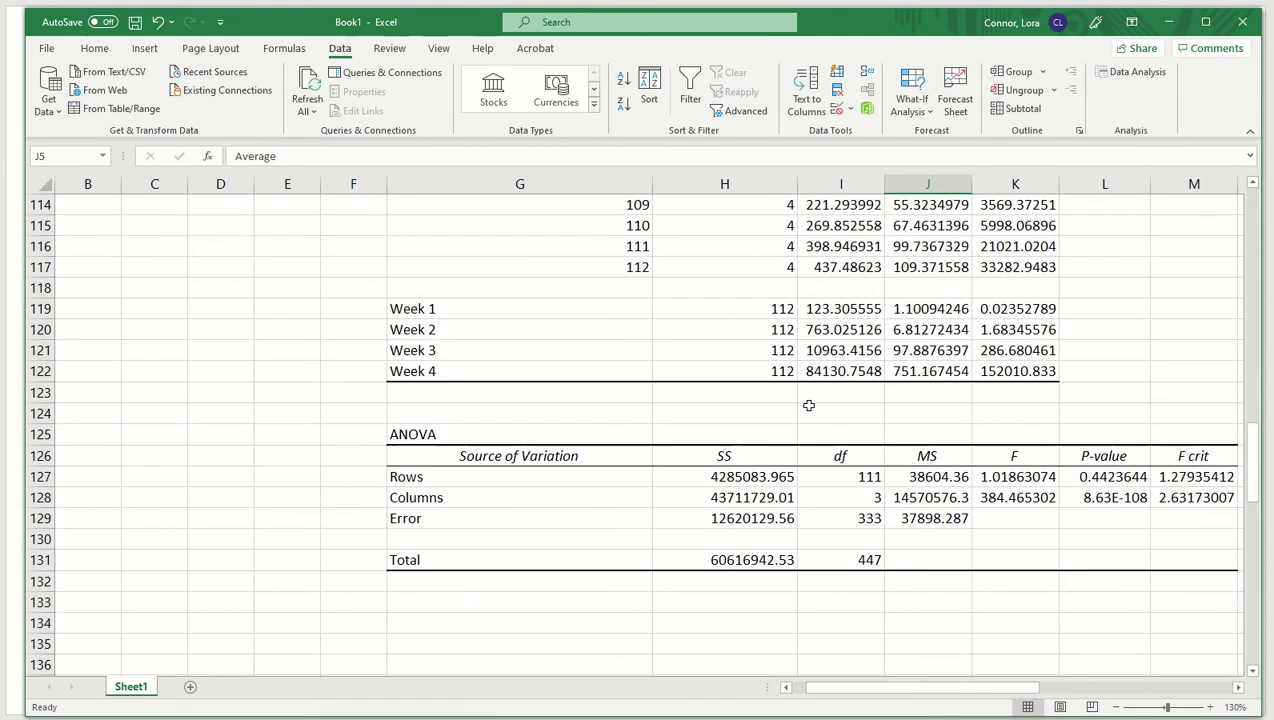
left_click(932, 312)
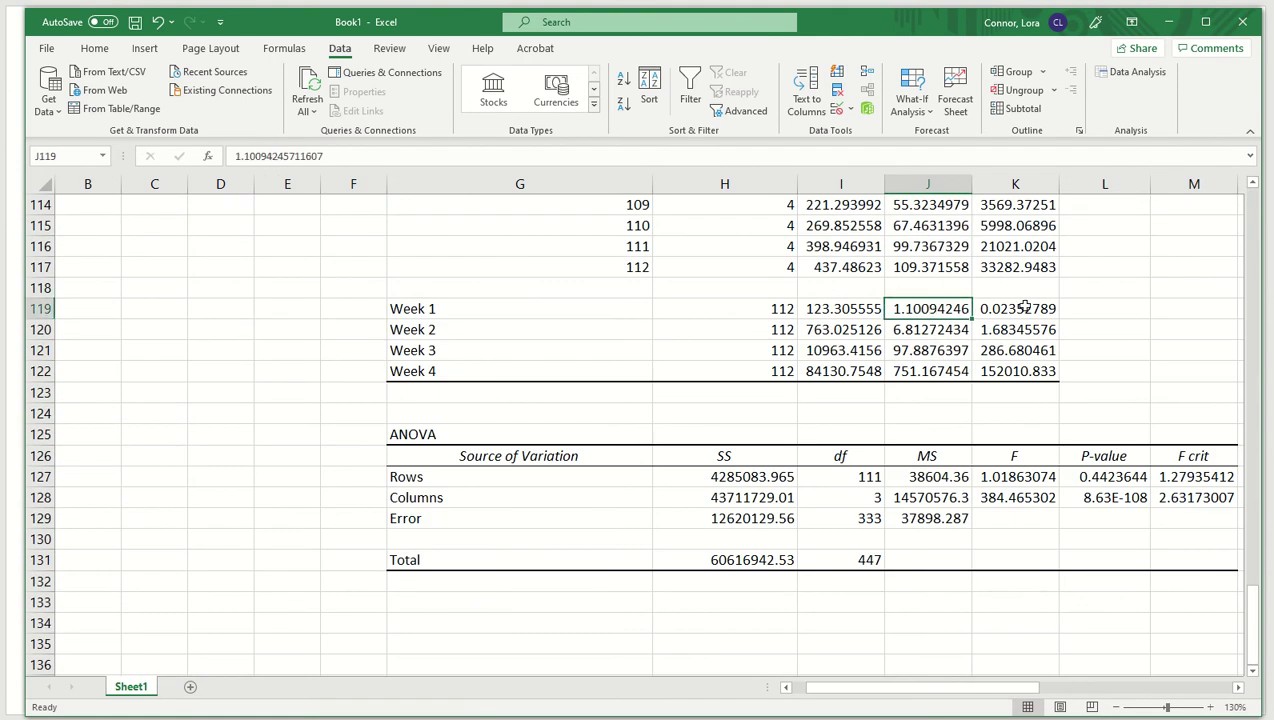
left_click(1019, 305)
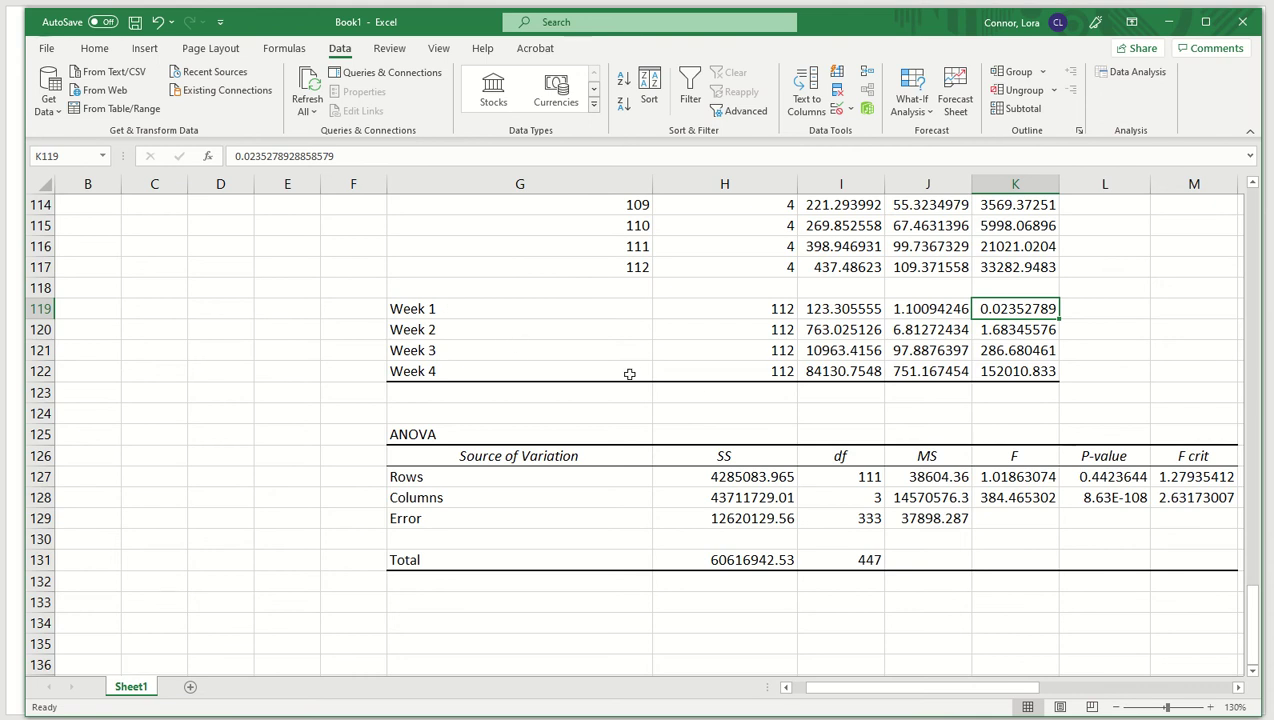
left_click_drag(935, 312, 1000, 375)
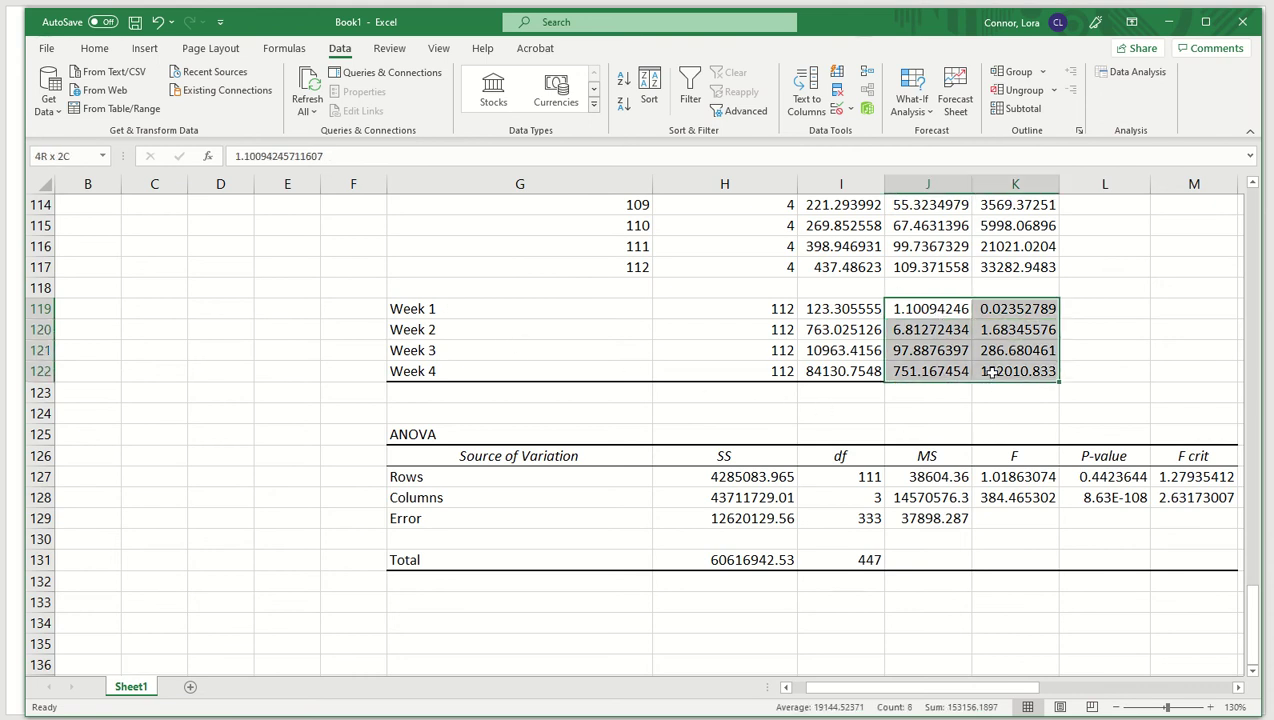
left_click_drag(720, 310, 724, 369)
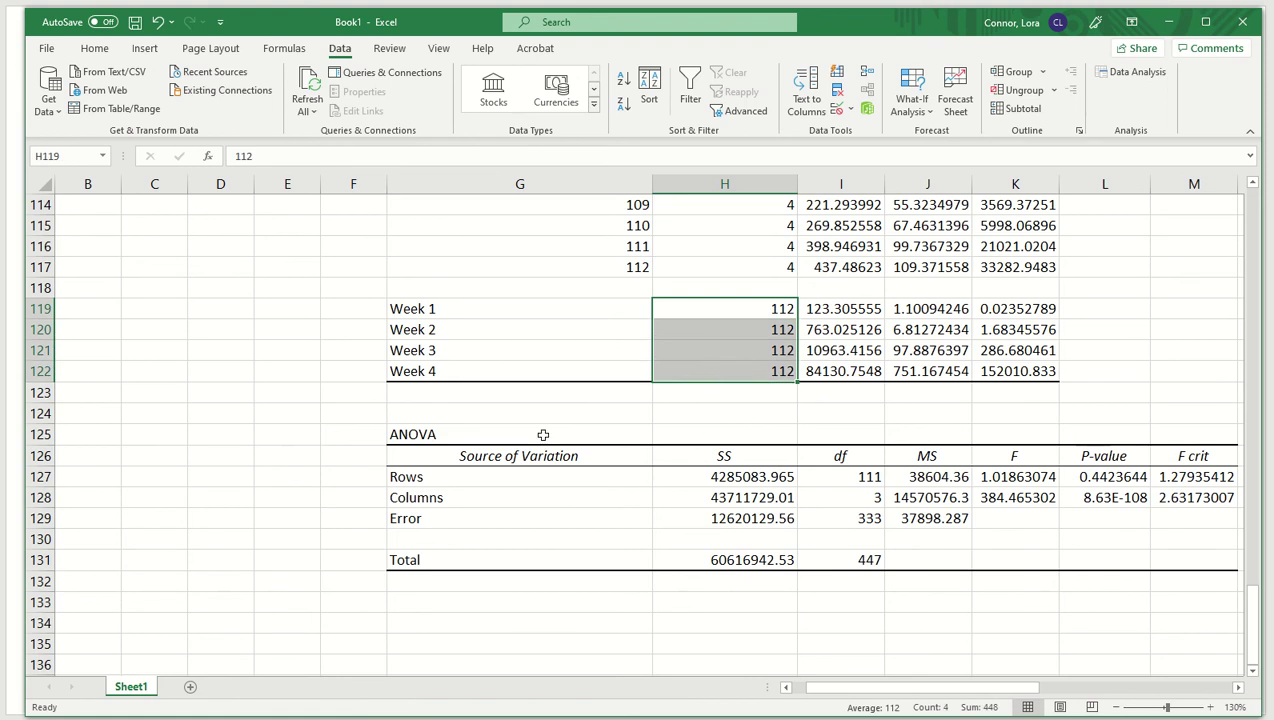
Step: Examine the Columns row of the ANOVA table, from its sum of squares to F crit
scroll(627, 443, "down", 1)
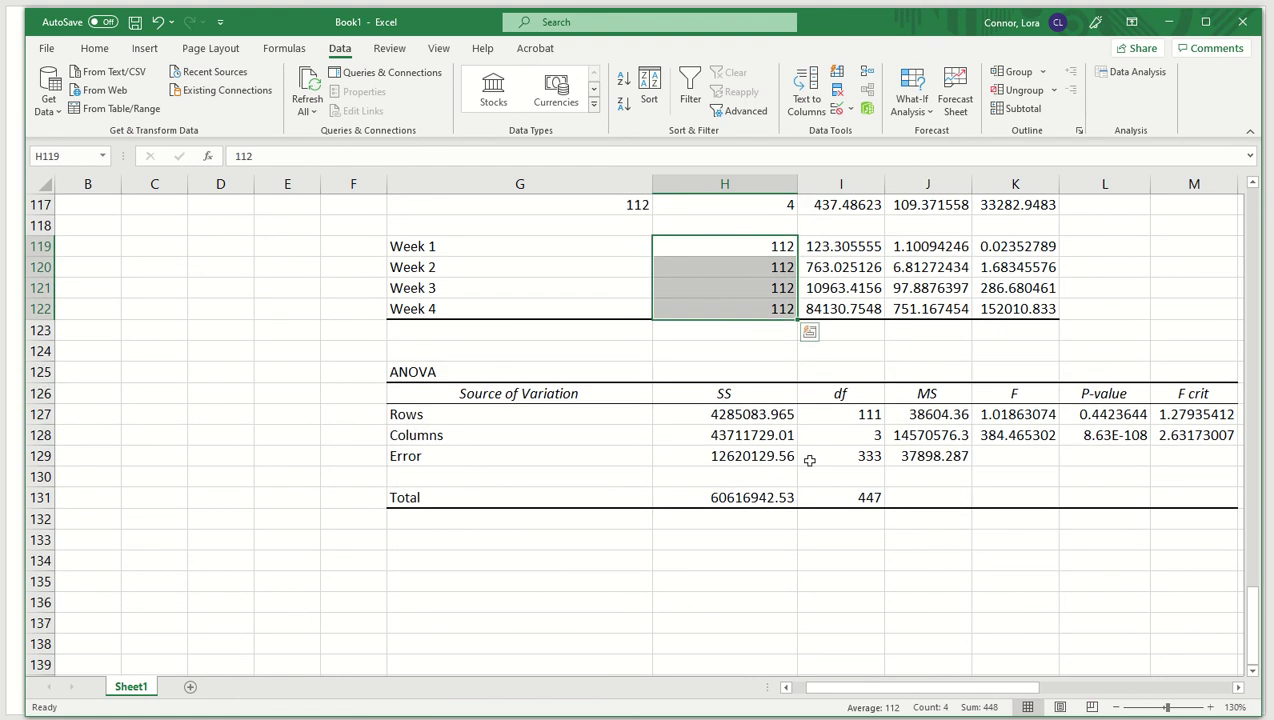
scroll(1040, 437, "right", 1)
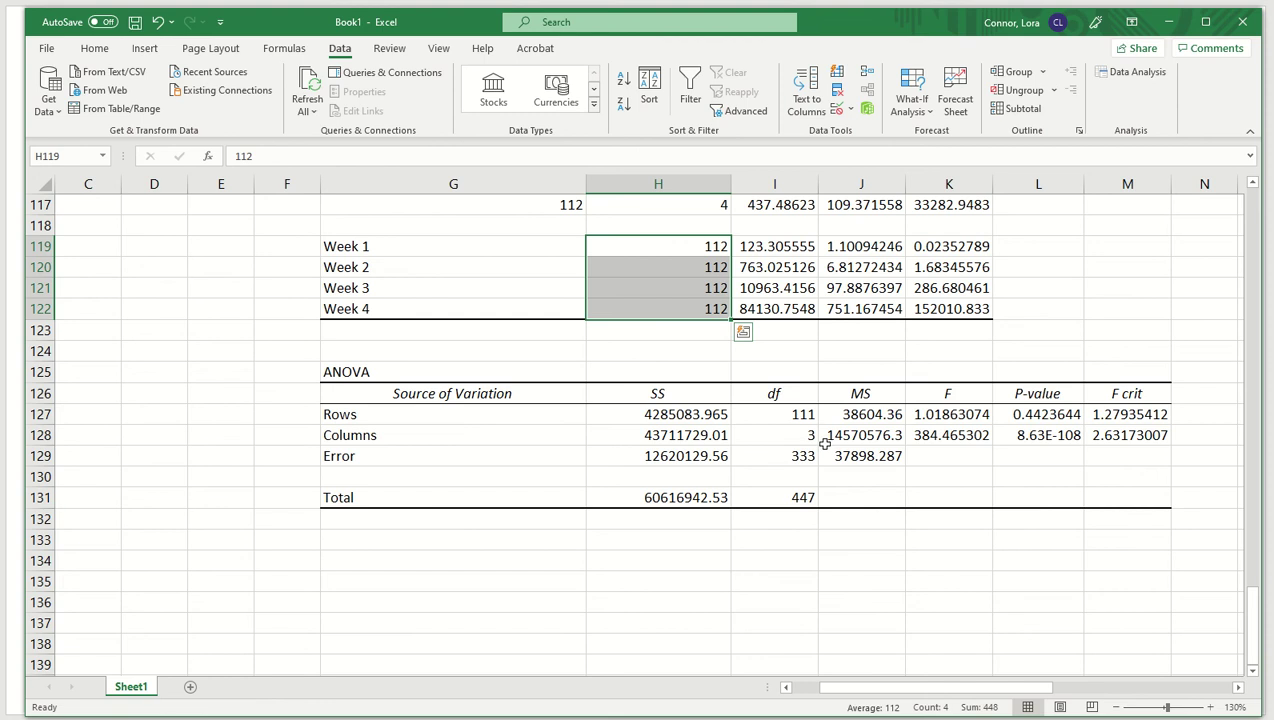
left_click_drag(483, 441, 1130, 437)
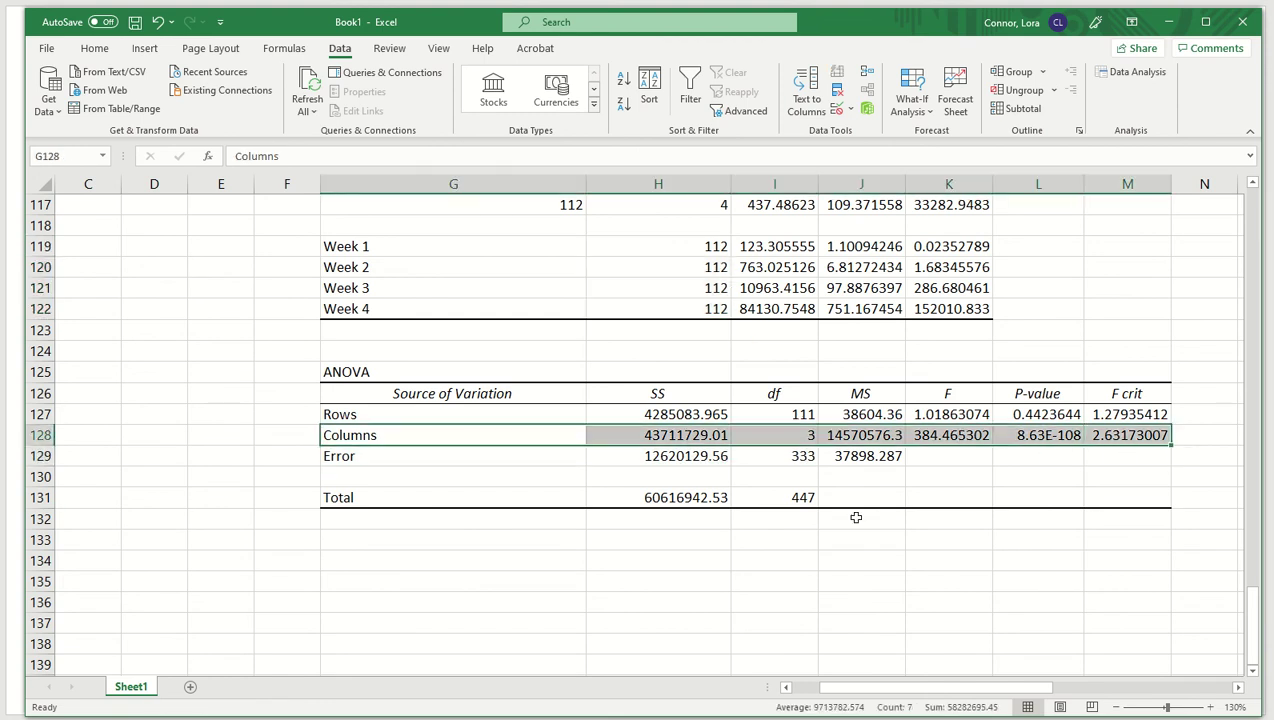
left_click(1030, 472)
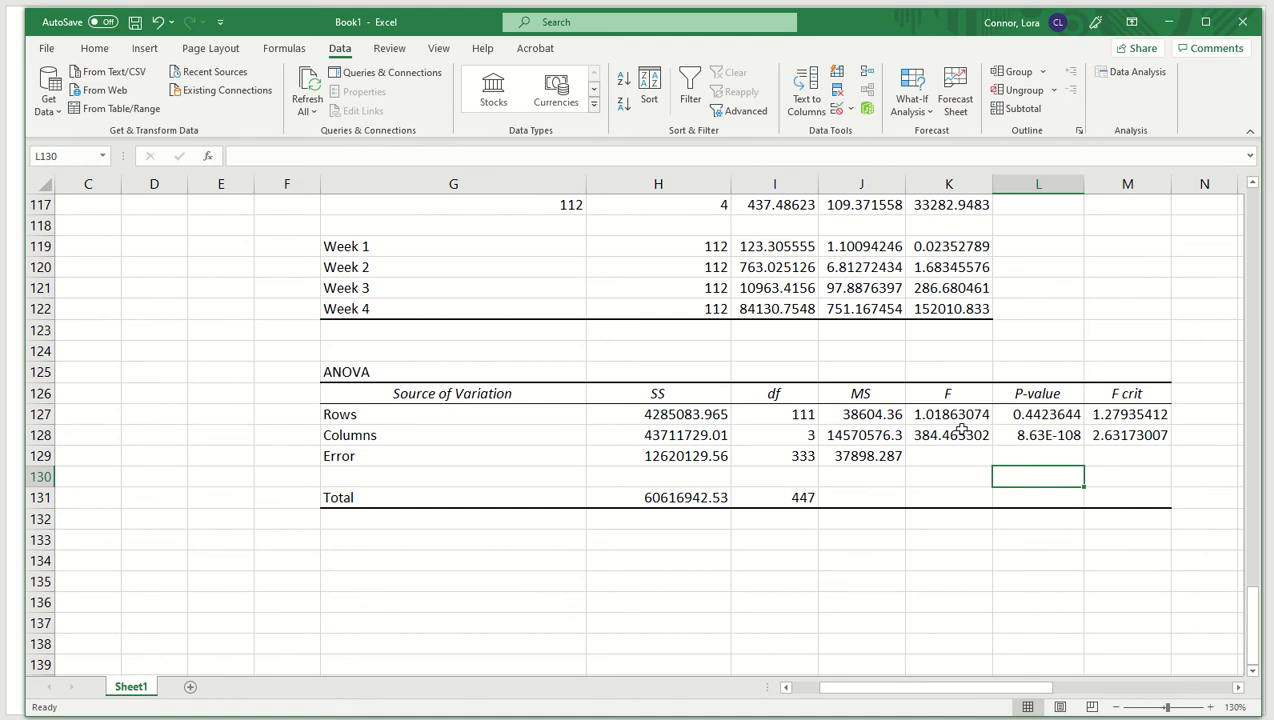
Step: Format the Columns P-value in cell L128 as Number instead of scientific notation
left_click(1058, 434)
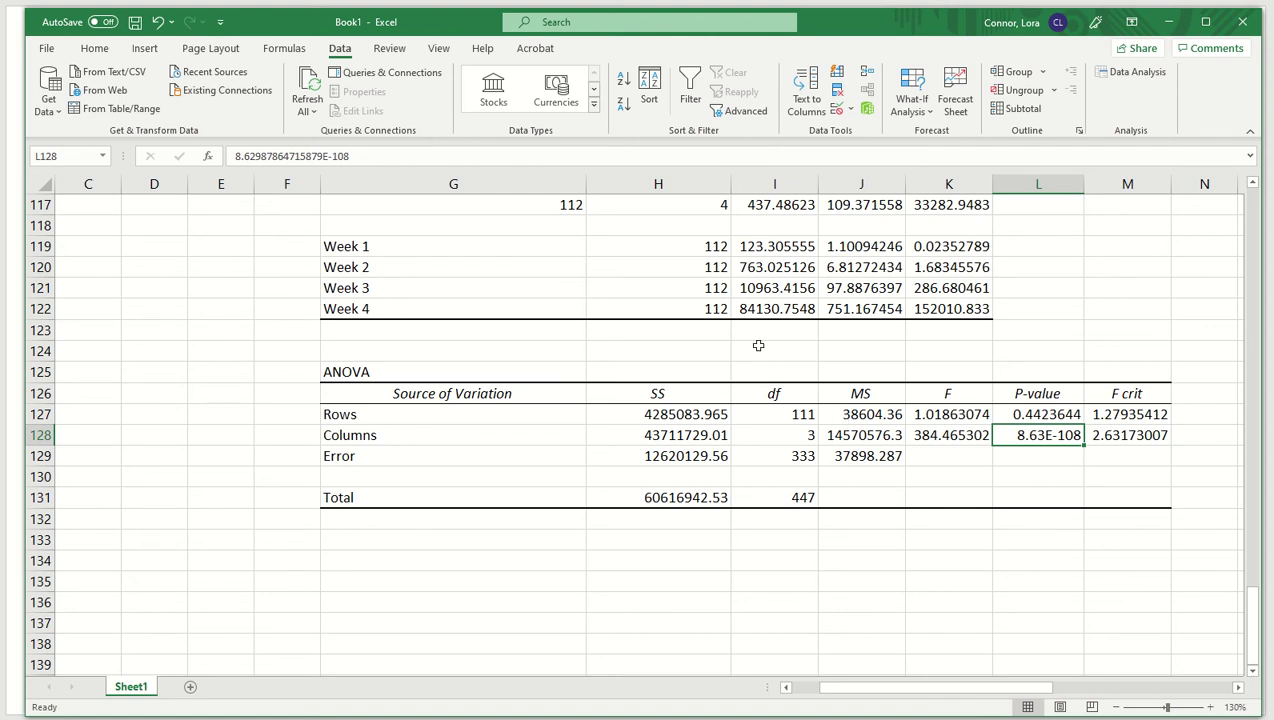
left_click(101, 50)
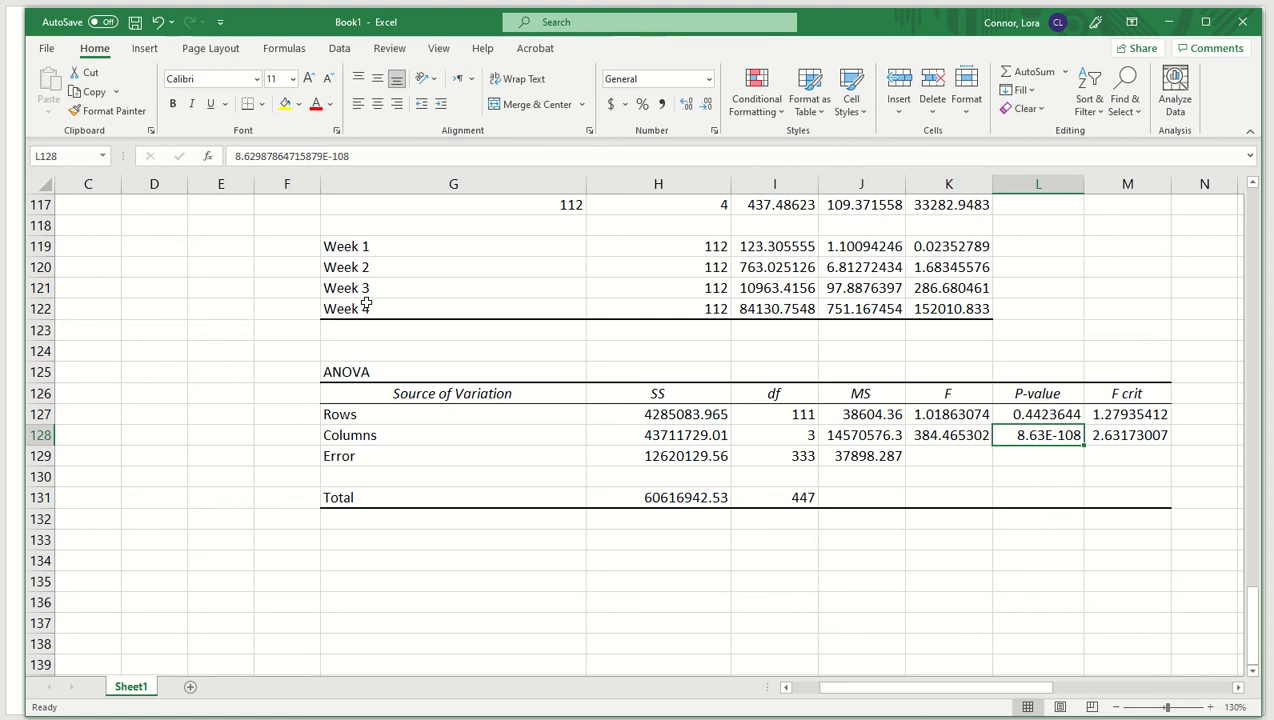
left_click(711, 84)
left_click(690, 150)
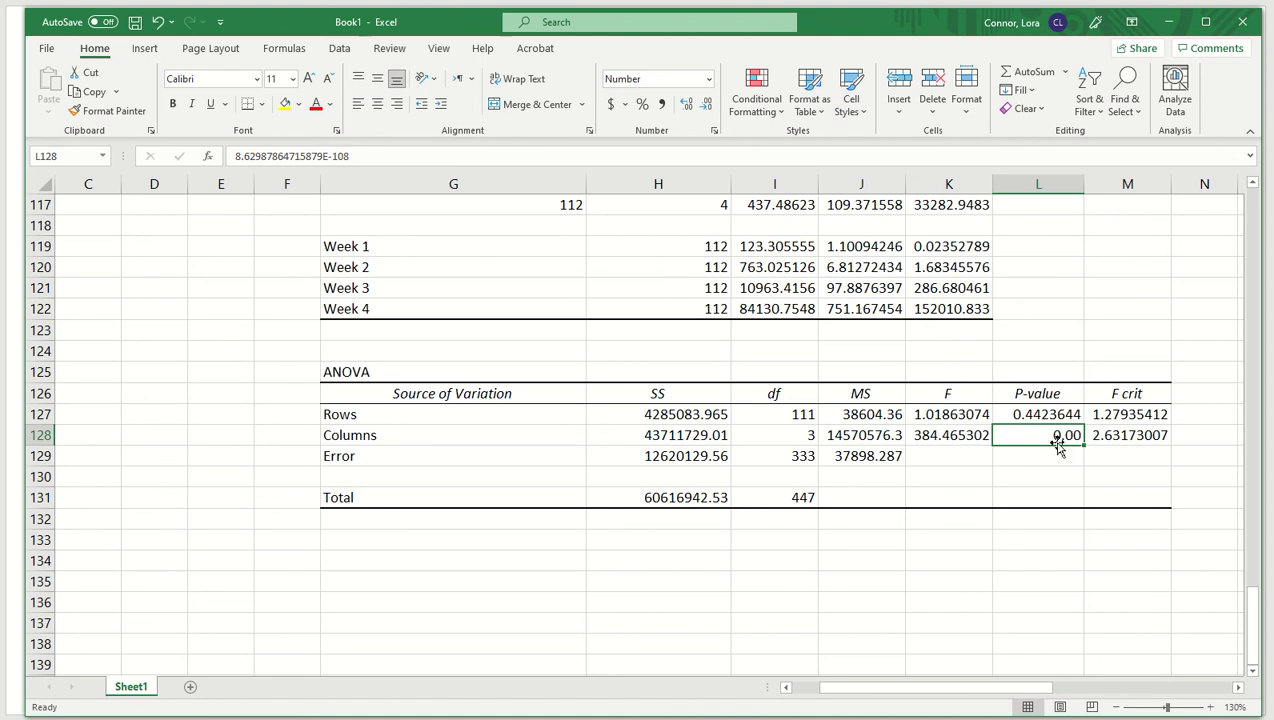
Step: Try showing many more decimal places for the Columns P-value in L128
left_click(706, 107)
left_click(687, 107)
left_click(688, 107)
left_click(688, 107)
left_click(688, 107)
left_click(688, 107)
left_click(688, 107)
left_click(688, 107)
left_click(688, 107)
left_click(688, 107)
left_click(688, 107)
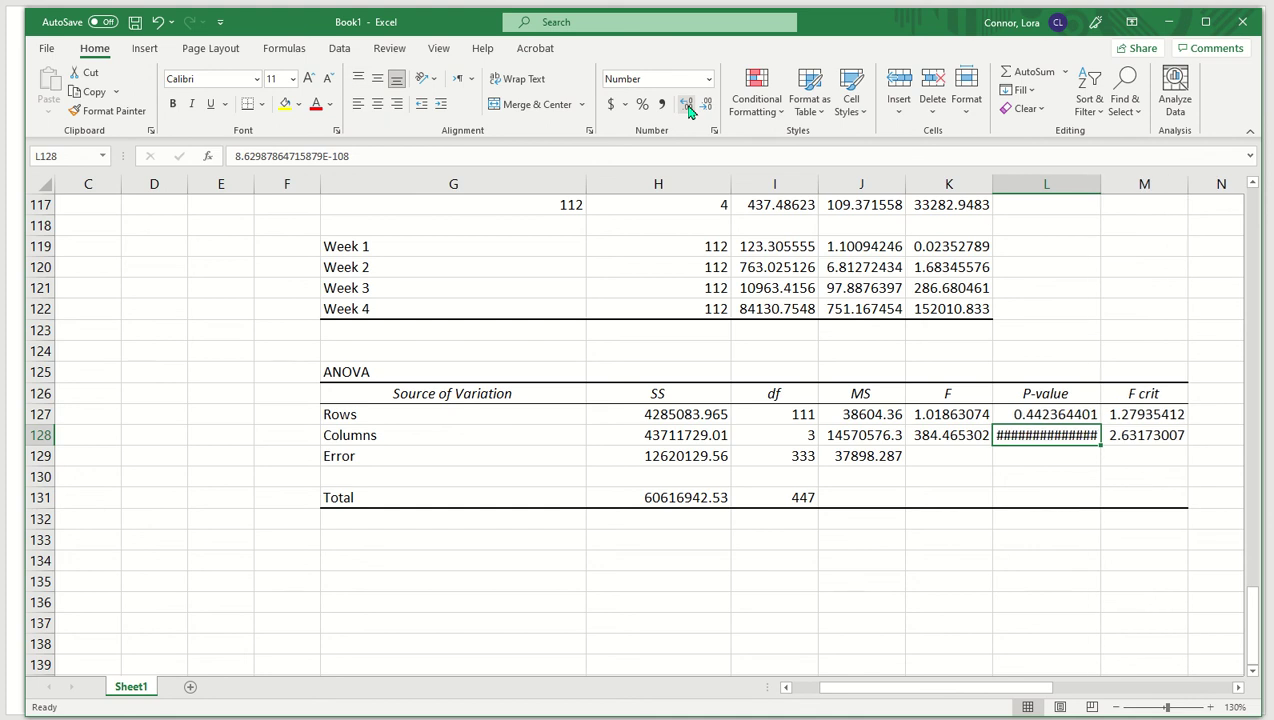
left_click(688, 107)
left_click(688, 107)
left_click(688, 107)
left_click(688, 107)
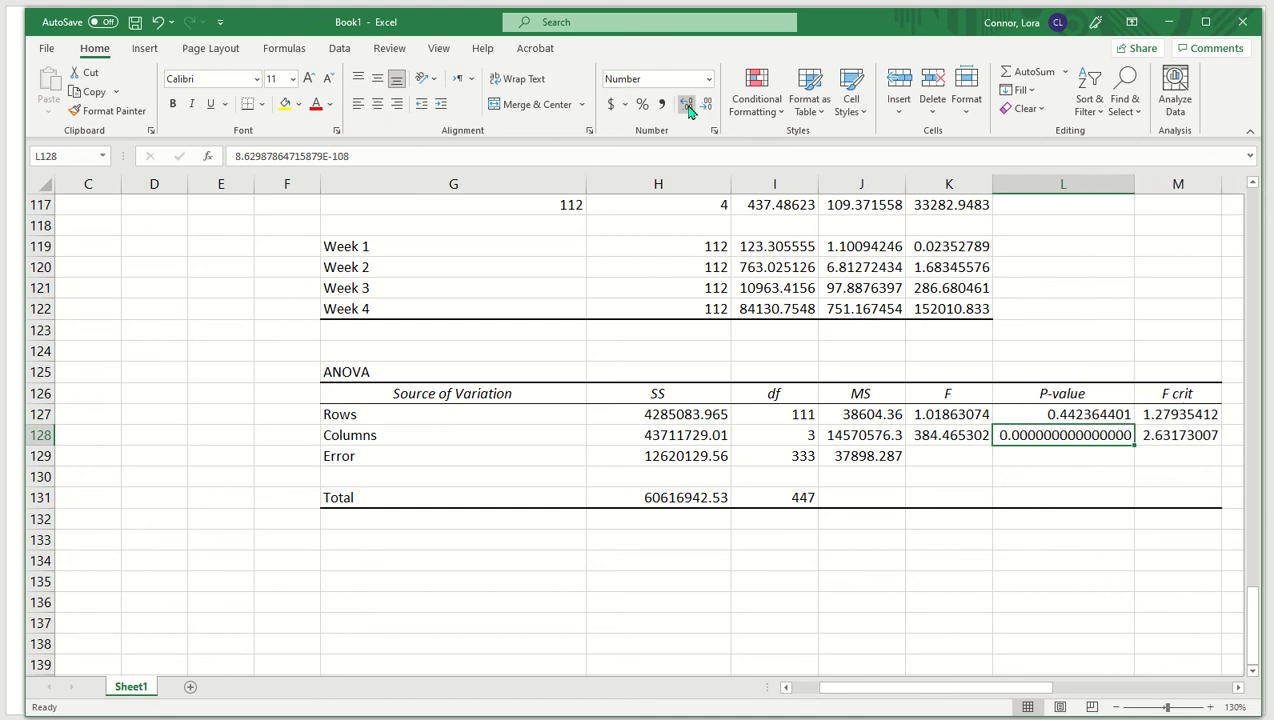
left_click(688, 107)
left_click(688, 107)
left_click(688, 107)
left_click(688, 107)
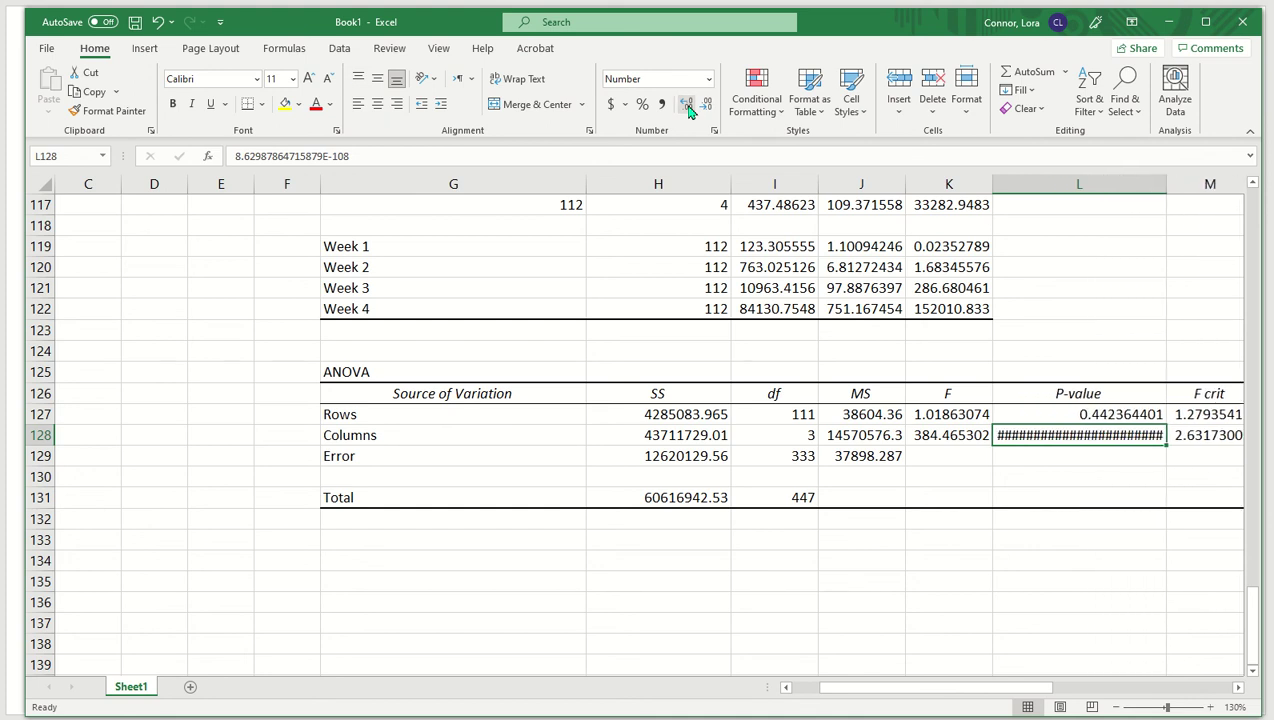
left_click(688, 107)
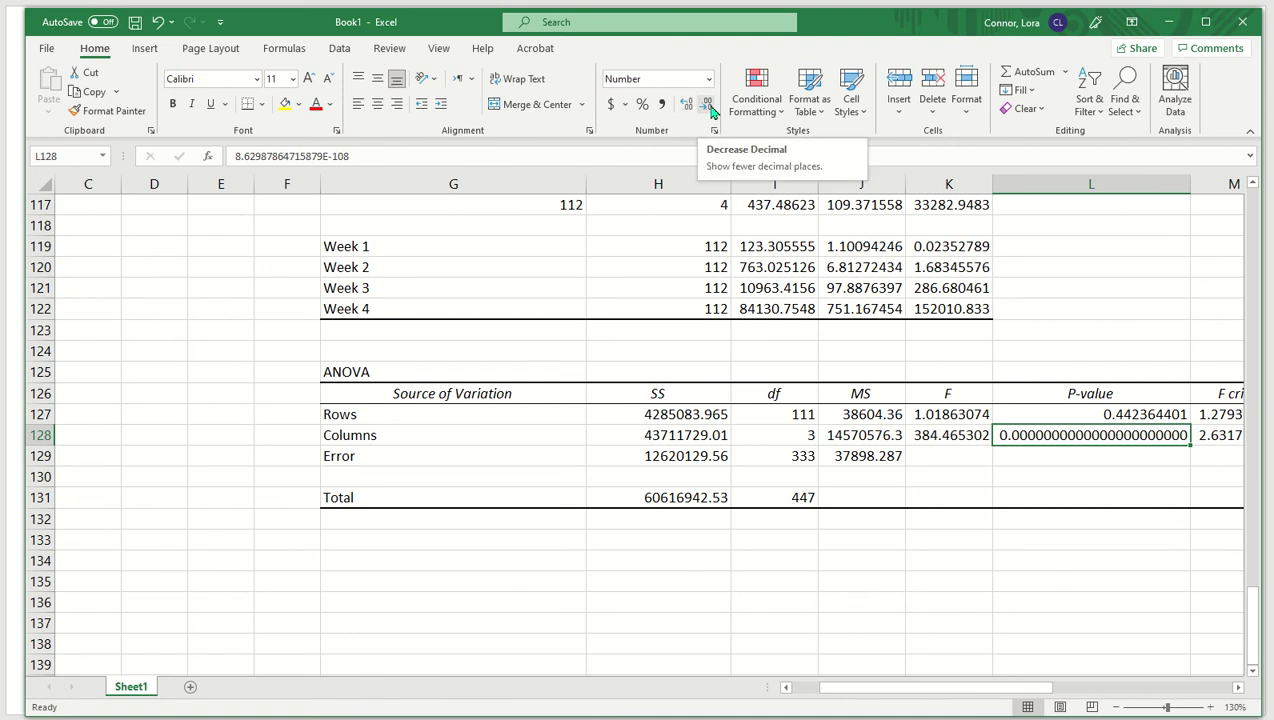
Step: Reduce the Columns P-value in L128 to seven decimal places
left_click(706, 106)
left_click(706, 106)
left_click(706, 106)
left_click(706, 106)
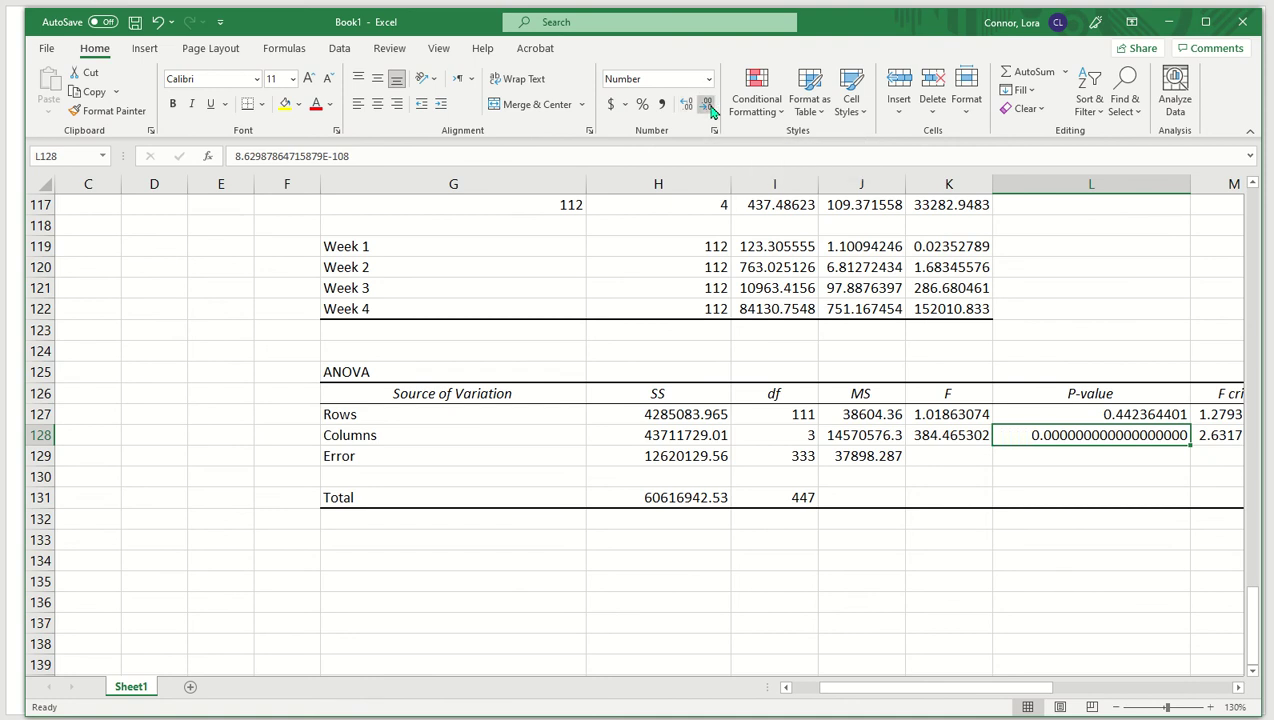
left_click(708, 108)
left_click(708, 106)
left_click(709, 107)
left_click(709, 107)
left_click(709, 107)
left_click(709, 107)
left_click(709, 107)
left_click(709, 107)
left_click(709, 107)
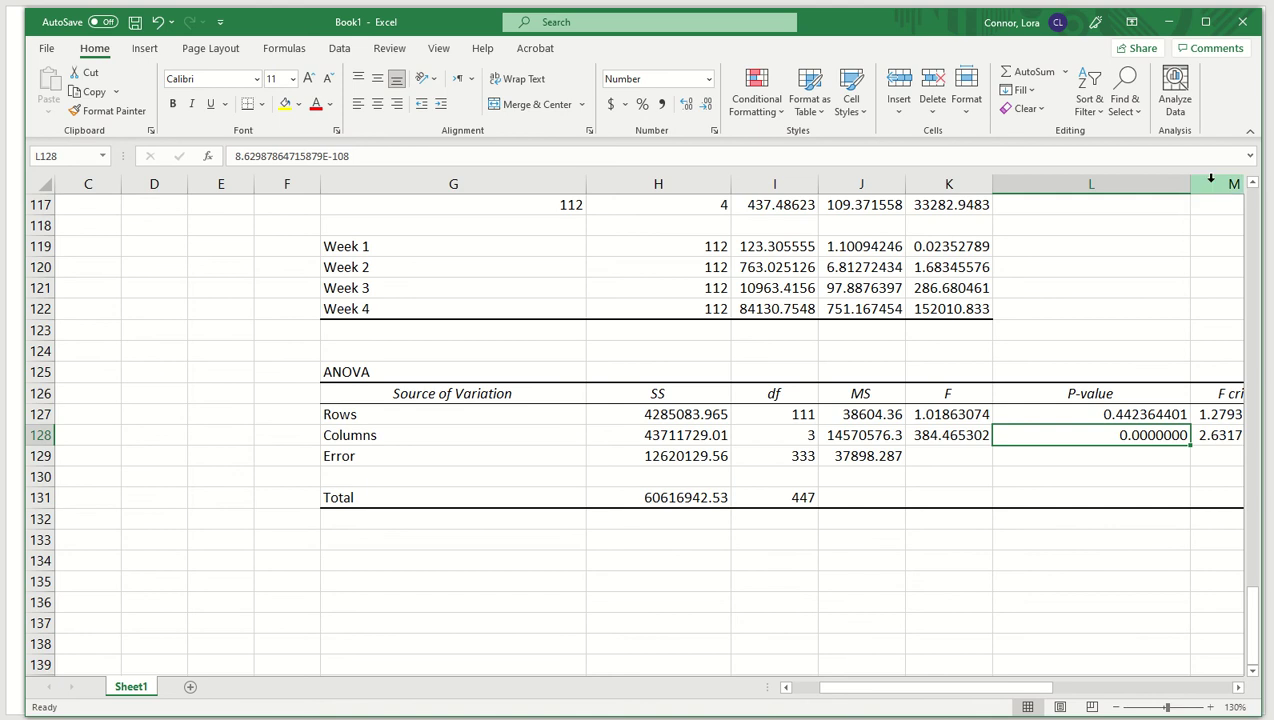
Step: Narrow column L to about the width of its P-value heading and reduce L128 to two decimal places
left_click_drag(1191, 187, 1048, 192)
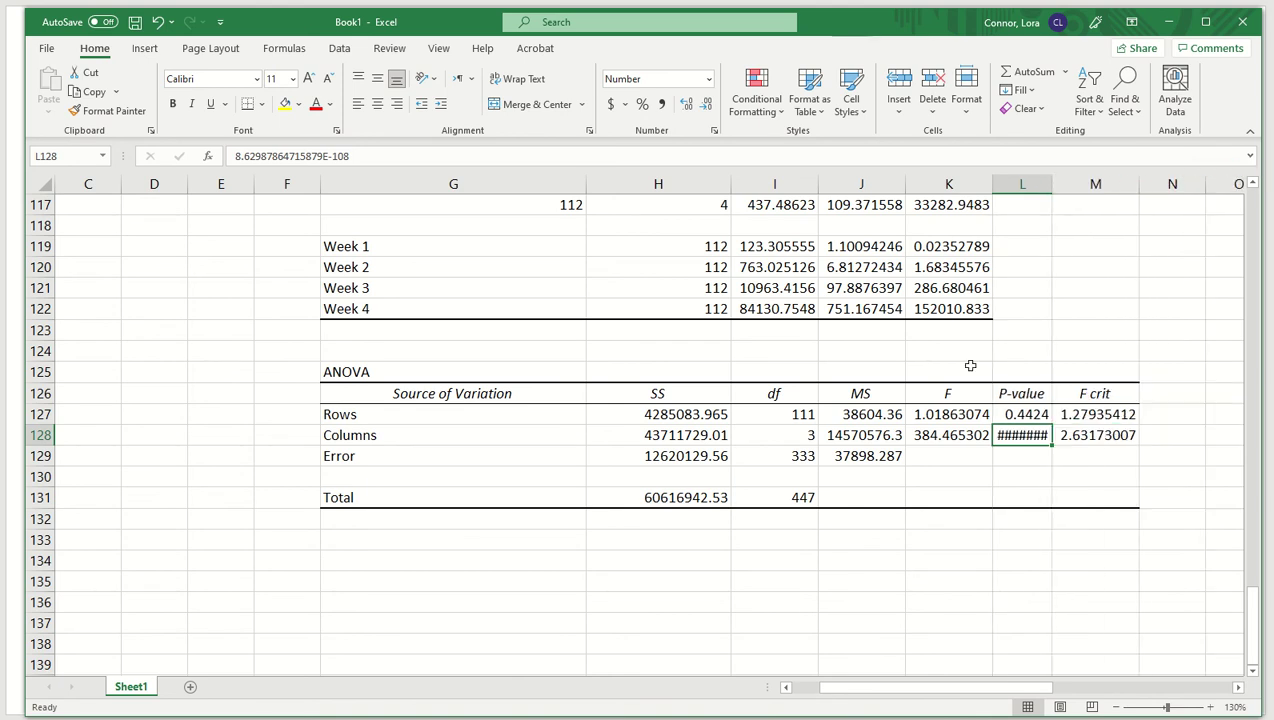
left_click(708, 105)
left_click(708, 105)
left_click(708, 105)
left_click(708, 105)
left_click(708, 105)
left_click(647, 563)
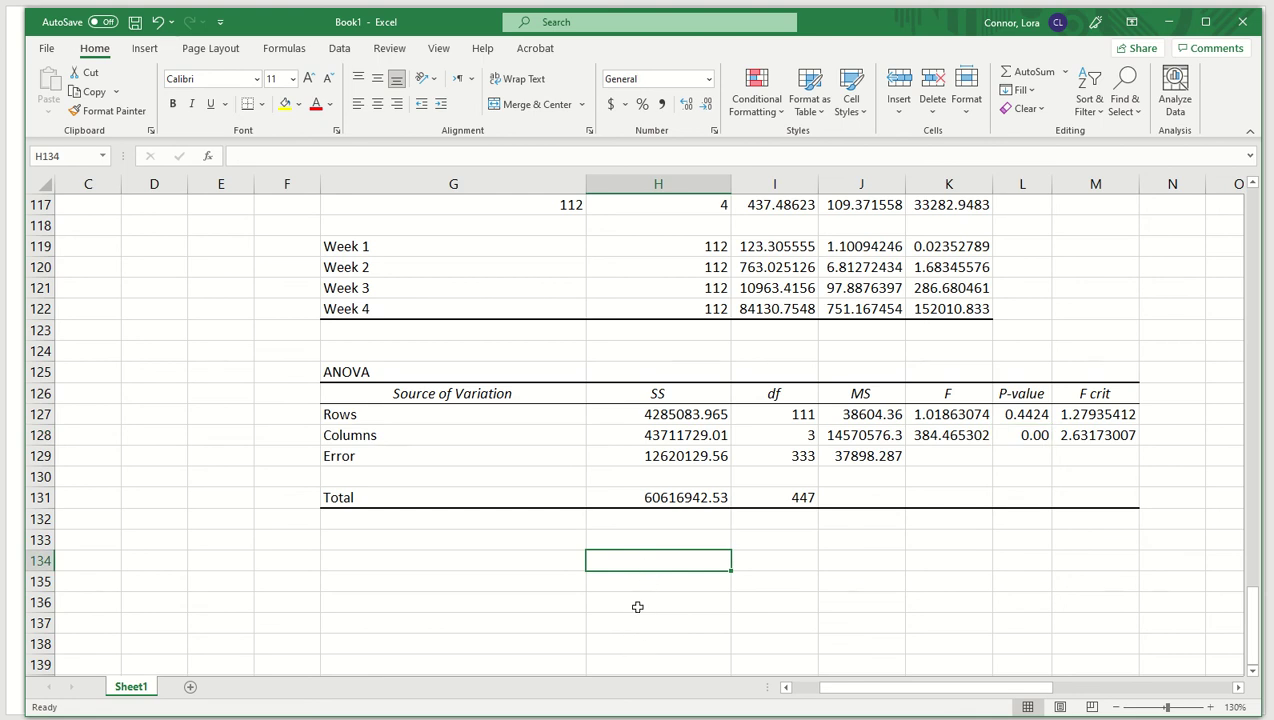
Step: Calculate eta squared in cell H134 by dividing the Columns SS by the Total SS with =H128/H131
type("=")
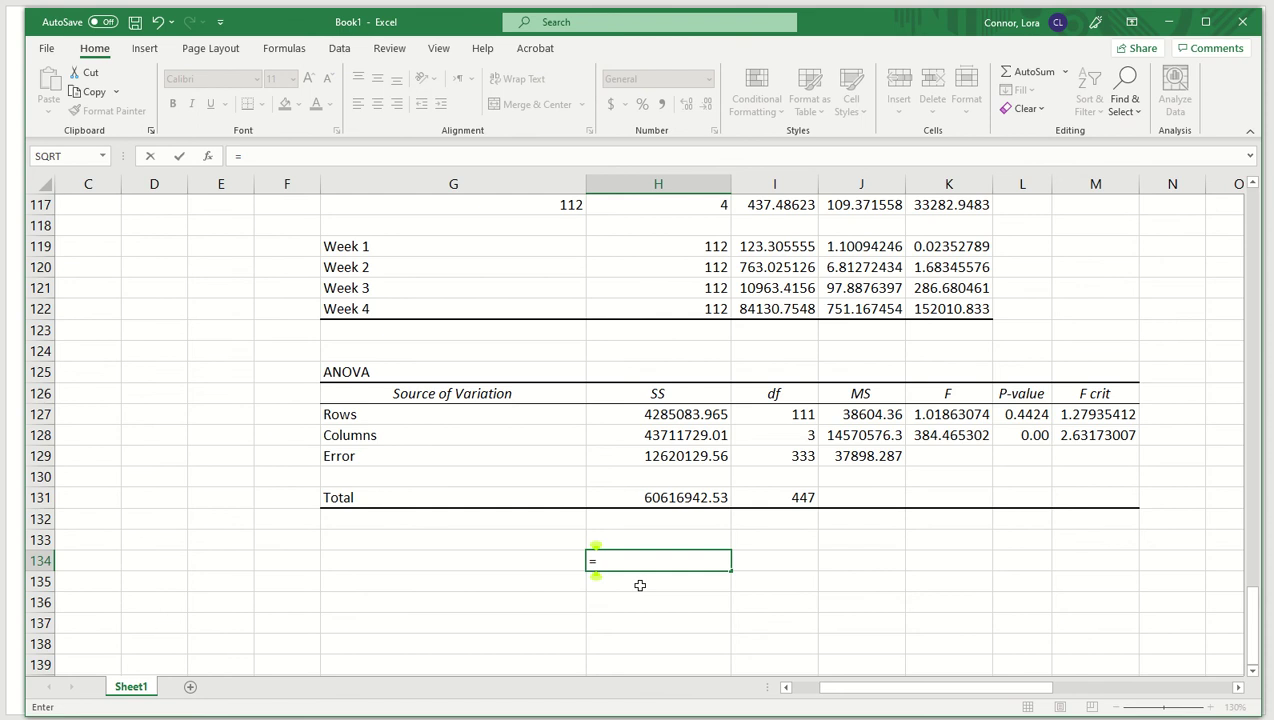
left_click(668, 436)
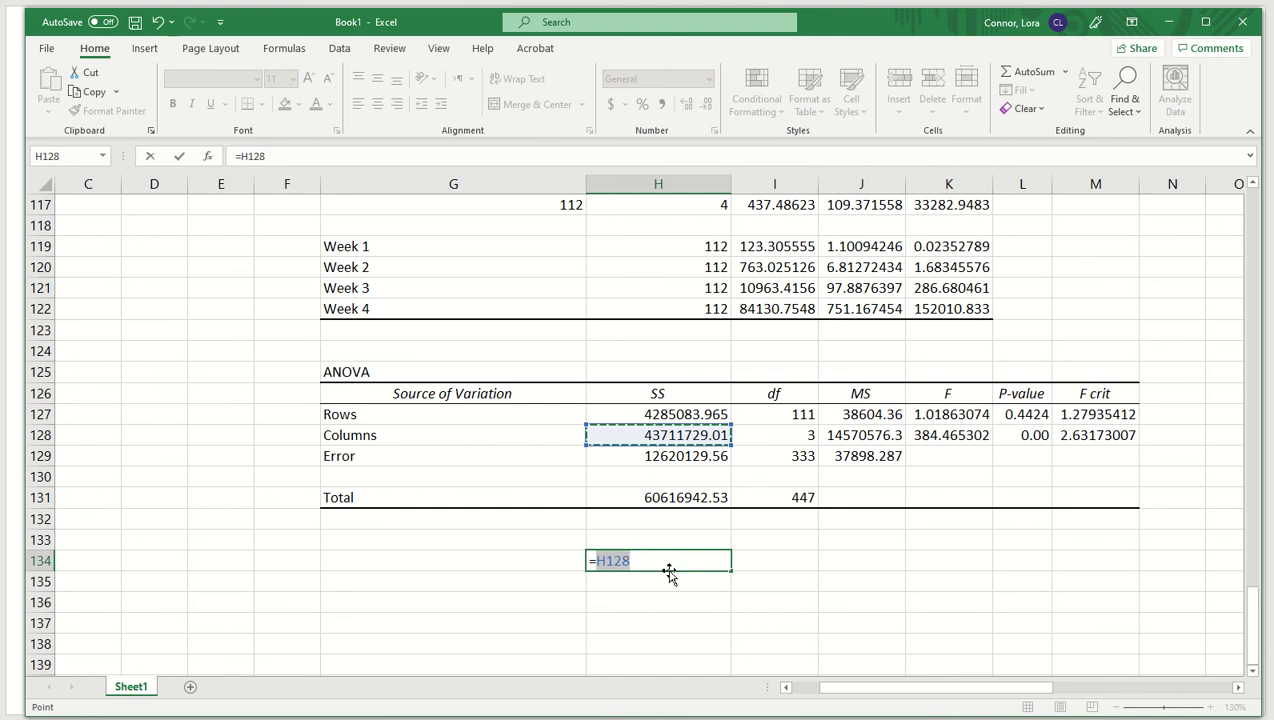
type("/")
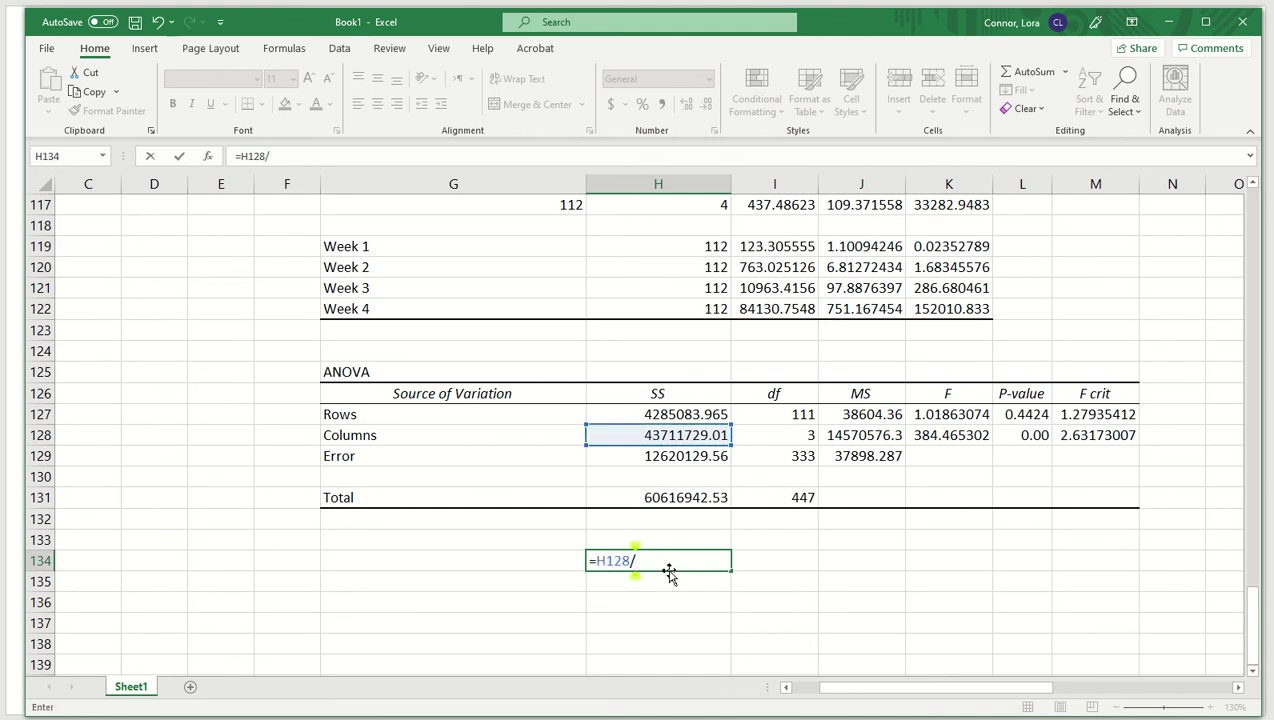
left_click(655, 500)
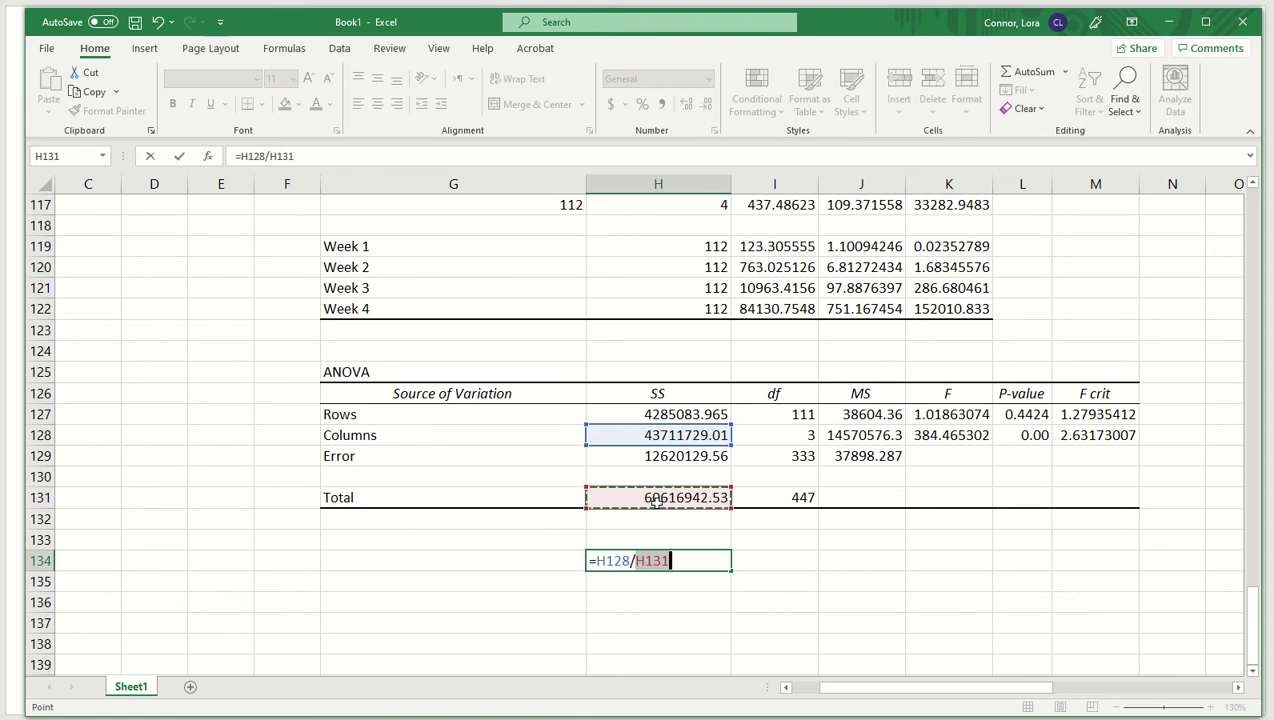
key("Return")
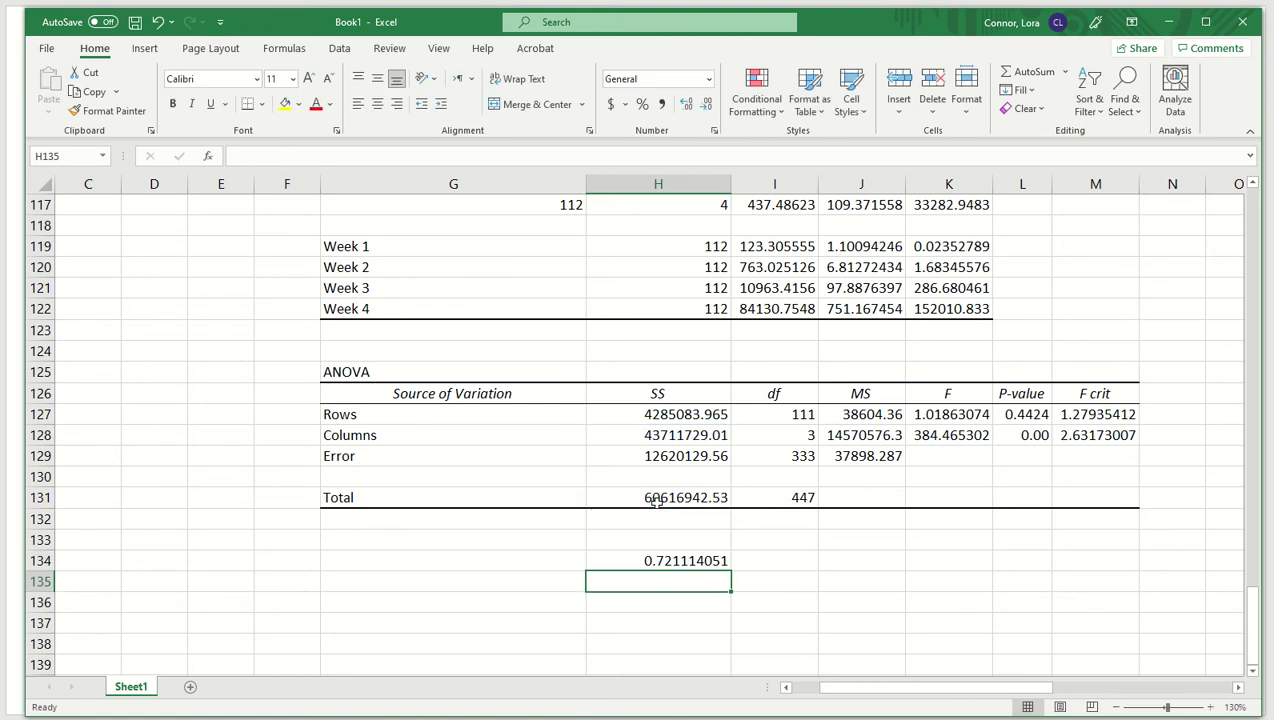
left_click(654, 560)
Step: Insert the η symbol in cell G134 as the label for the effect size value
left_click(541, 560)
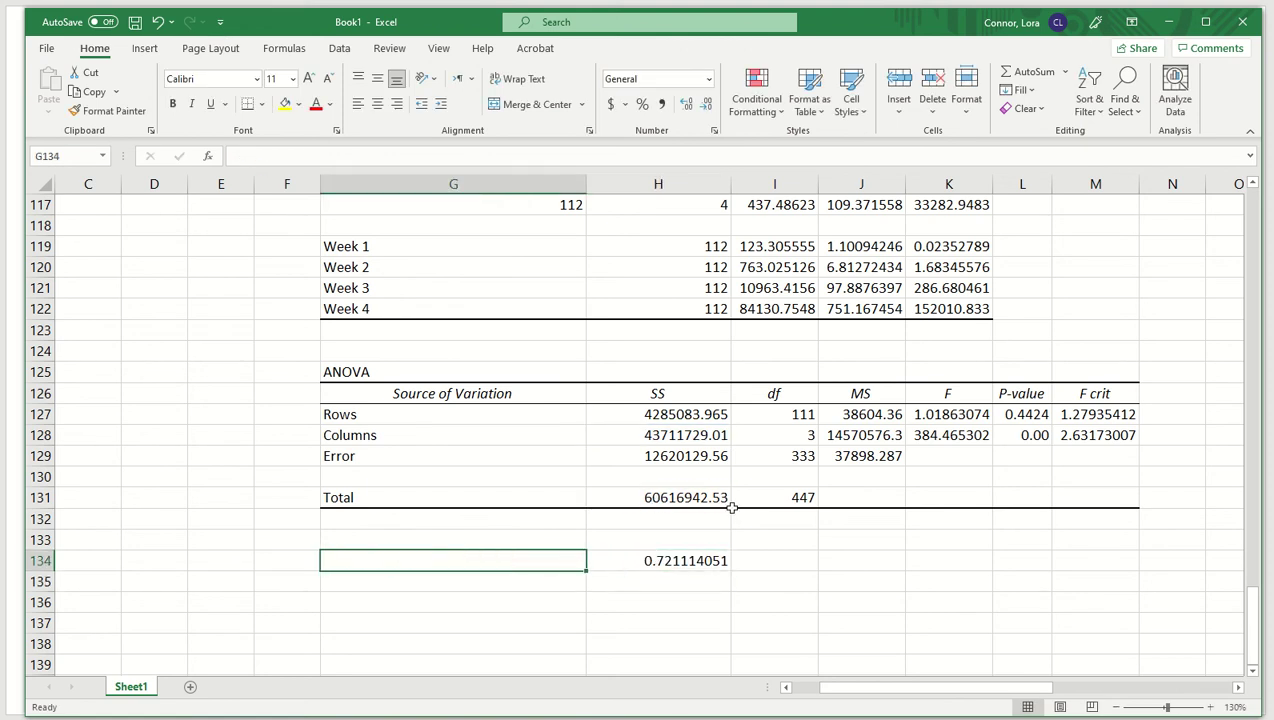
left_click(144, 49)
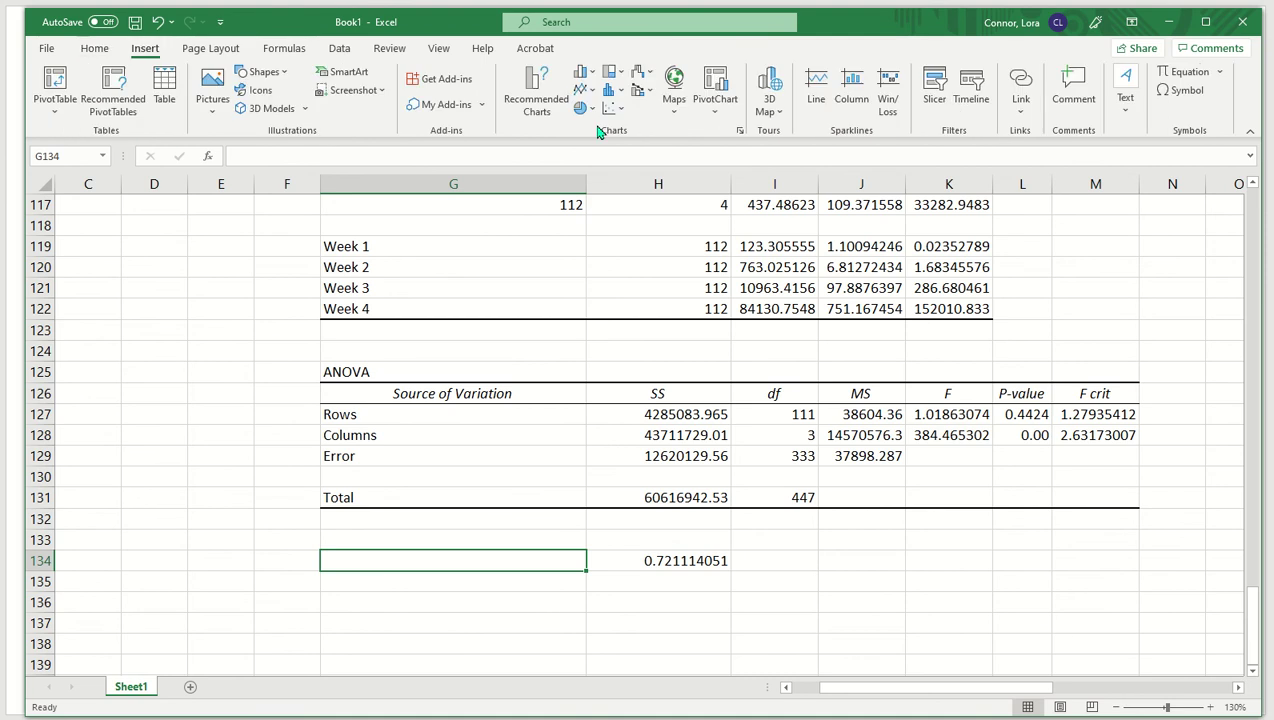
left_click(1183, 92)
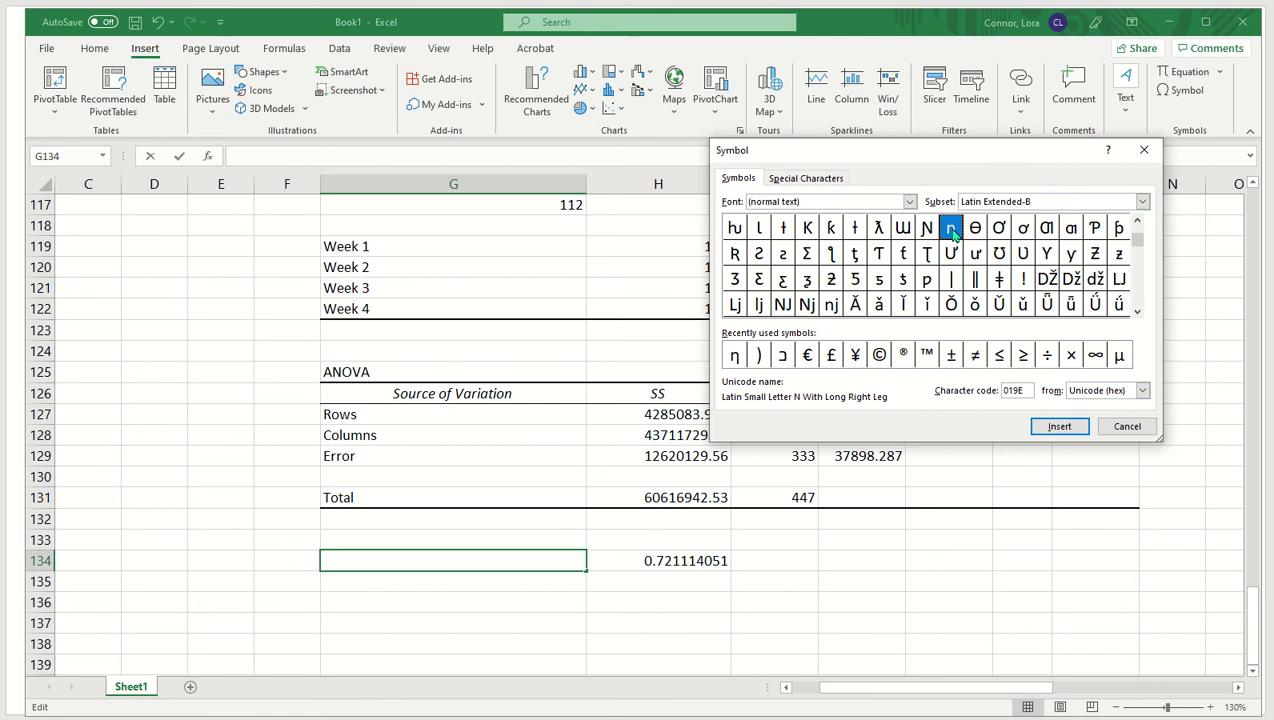
left_click(734, 355)
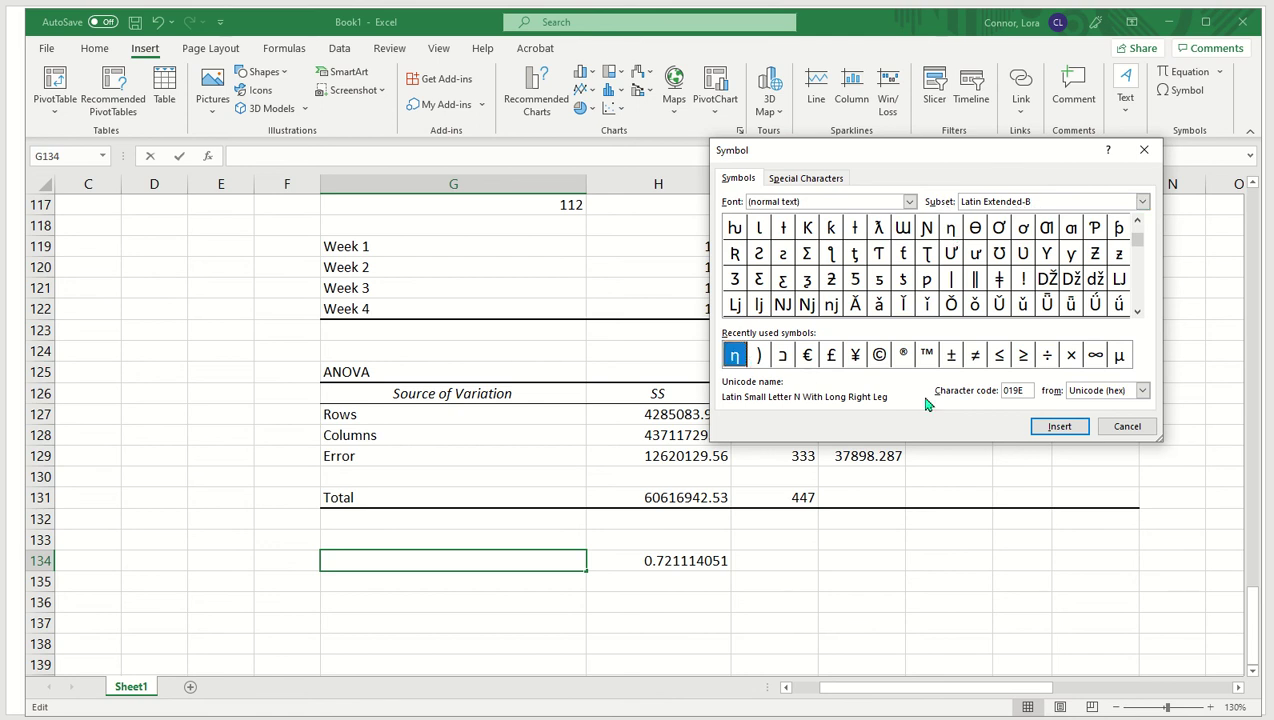
left_click(1061, 427)
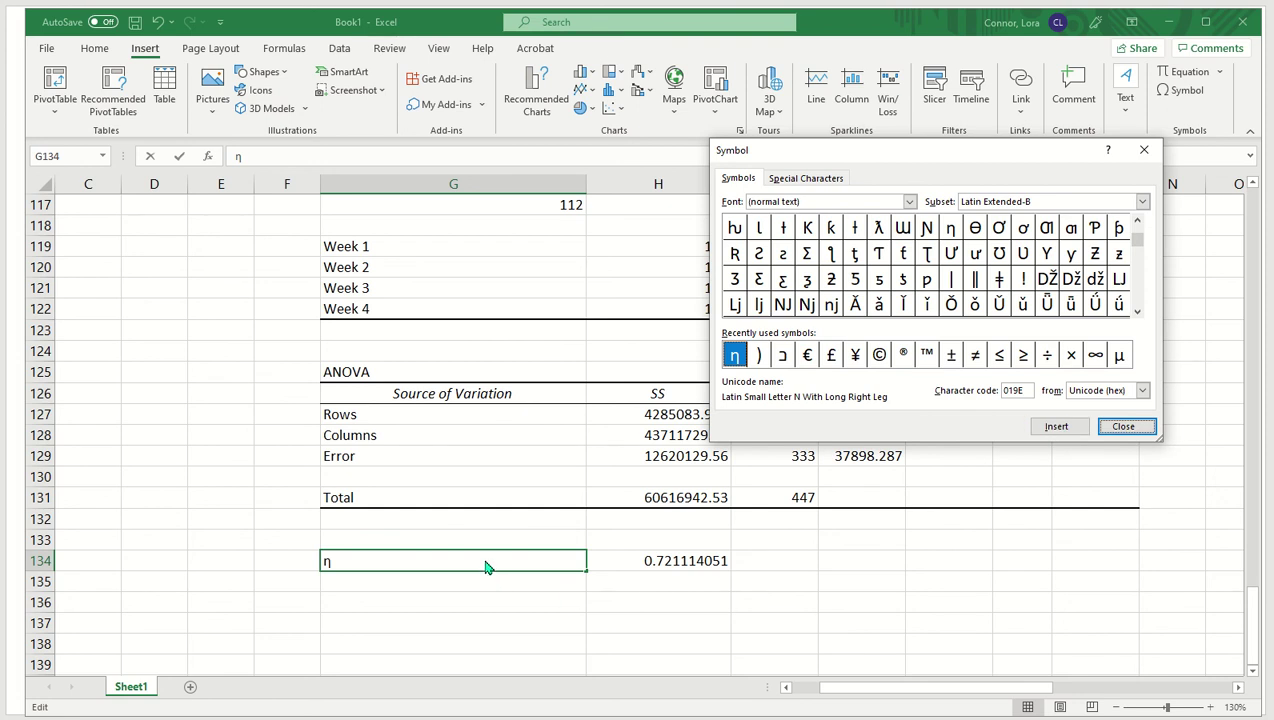
left_click(1122, 427)
Step: Add a 2 after the η in G134 and reduce that digit's font size to 9
type("2")
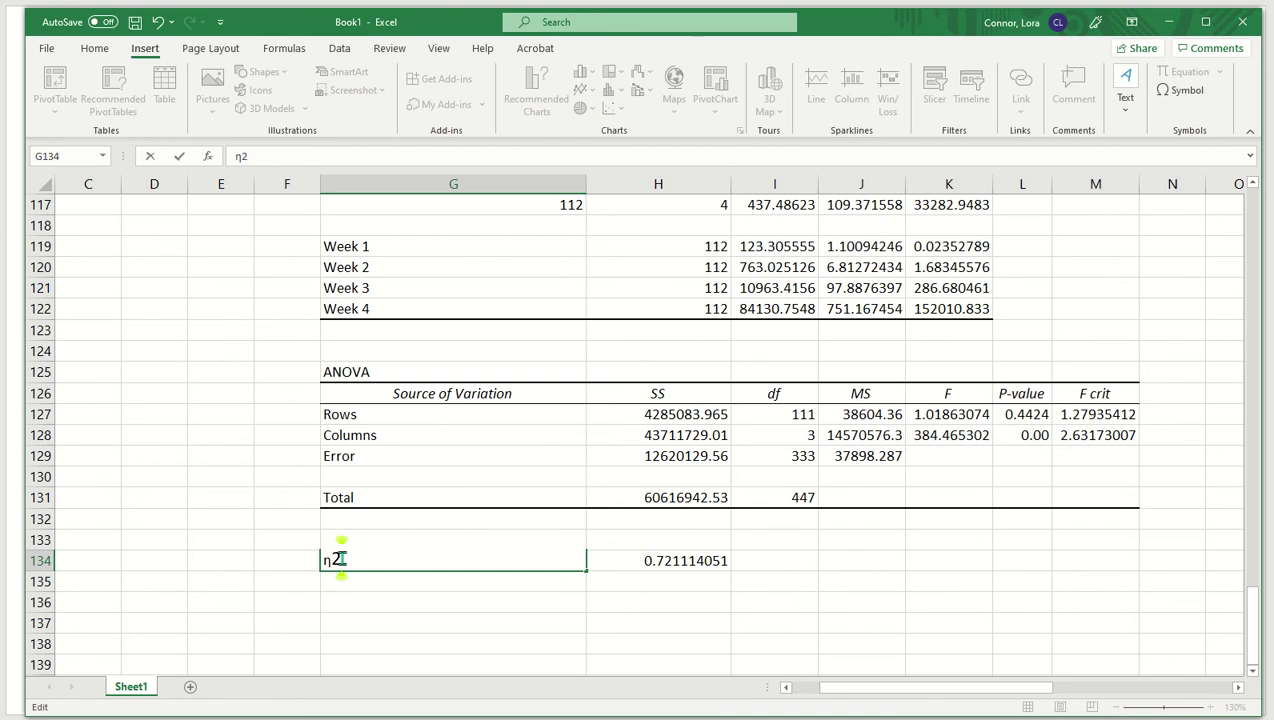
left_click_drag(341, 558, 331, 560)
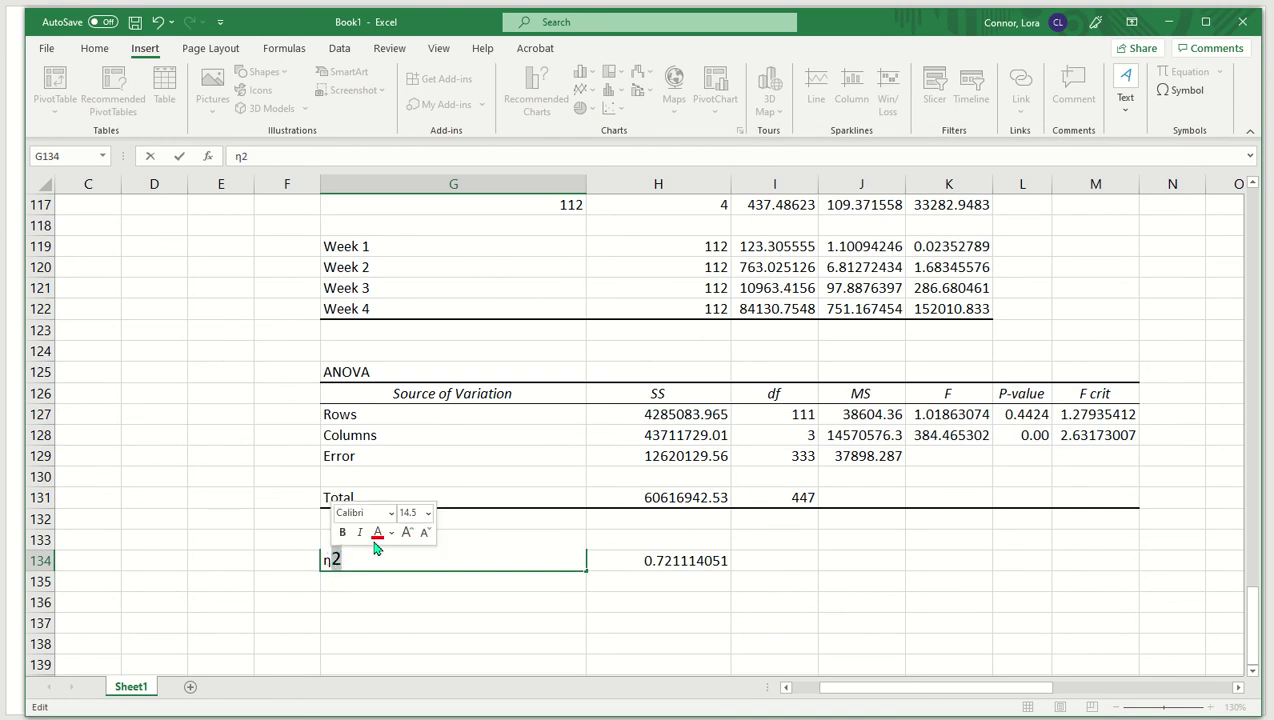
left_click(424, 533)
left_click(424, 533)
left_click(424, 533)
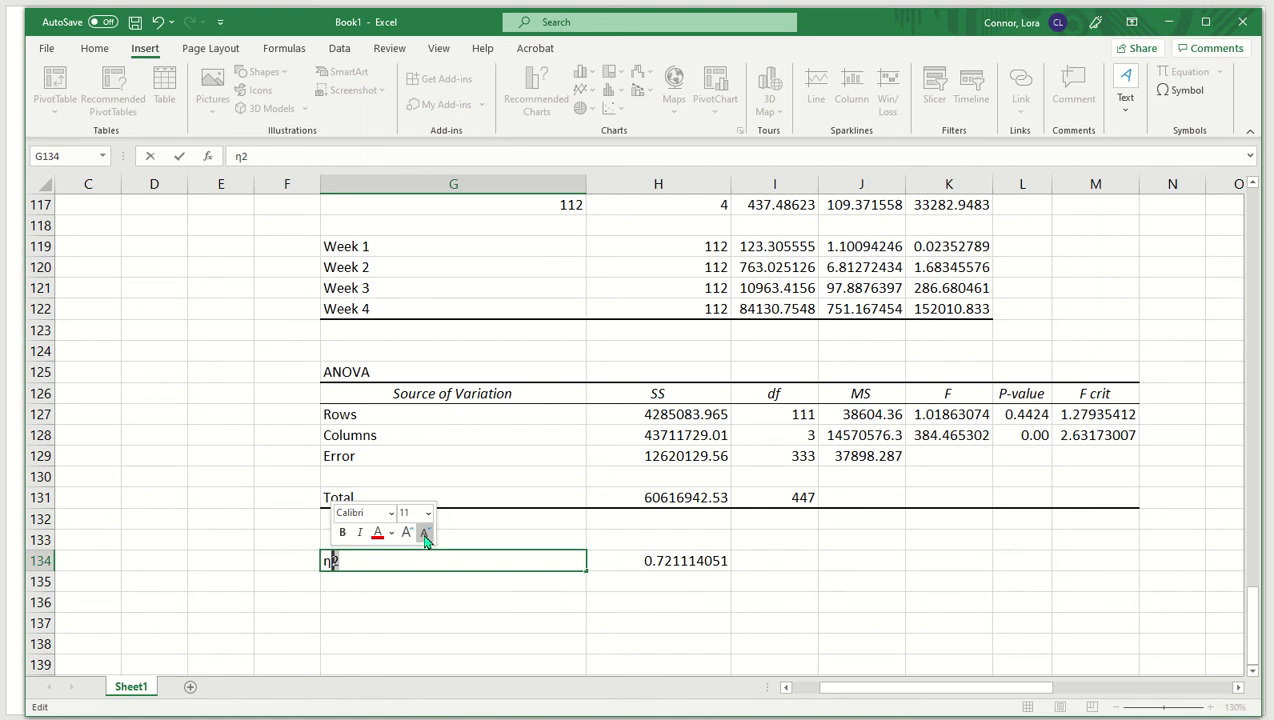
left_click(424, 533)
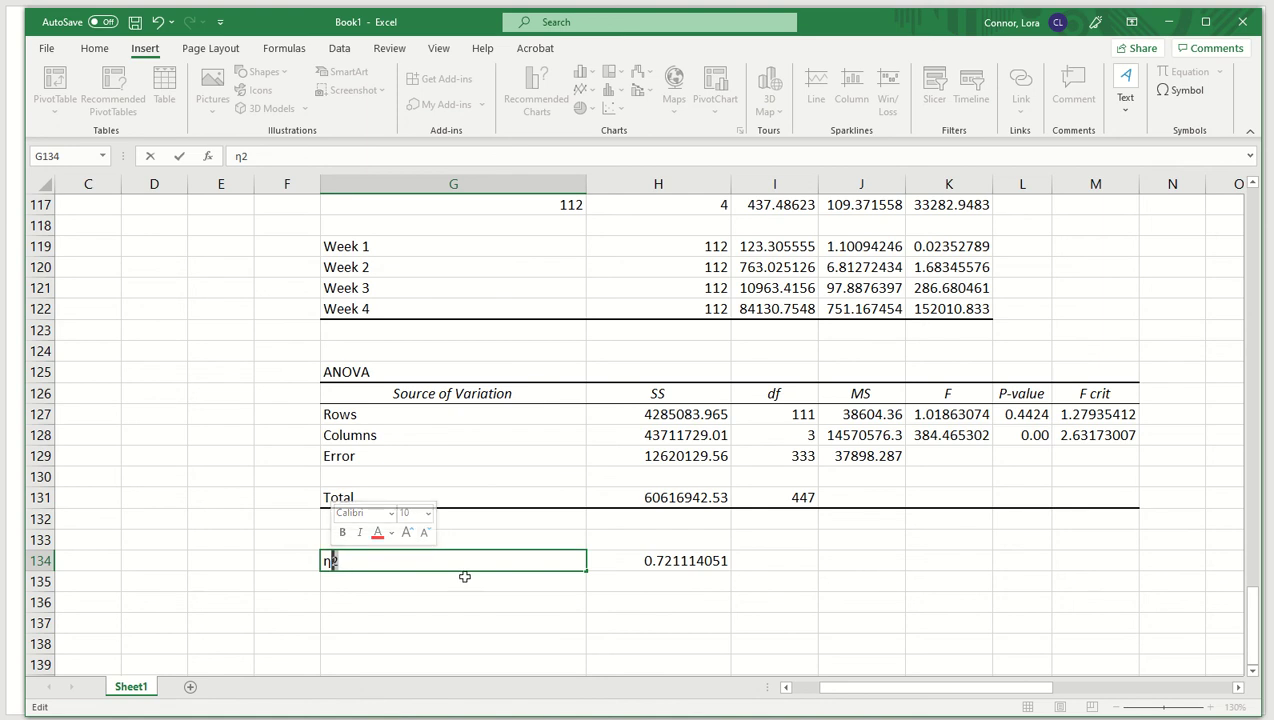
left_click(424, 533)
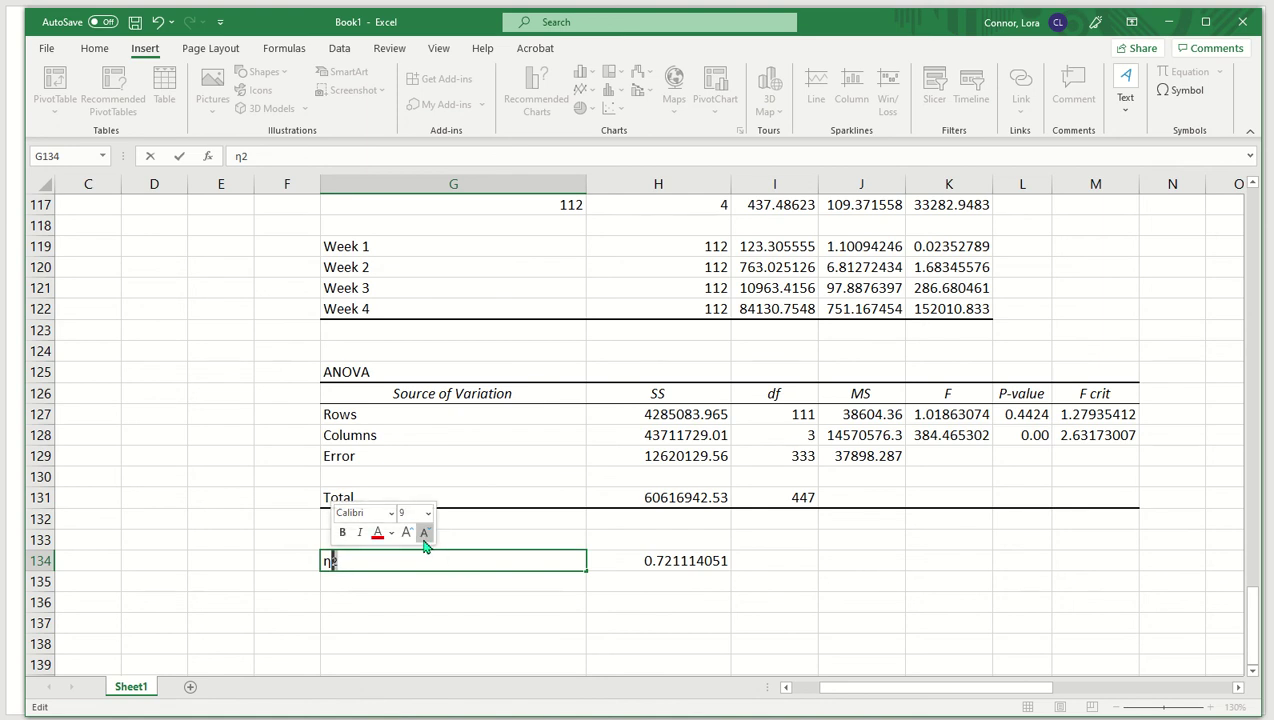
left_click(497, 598)
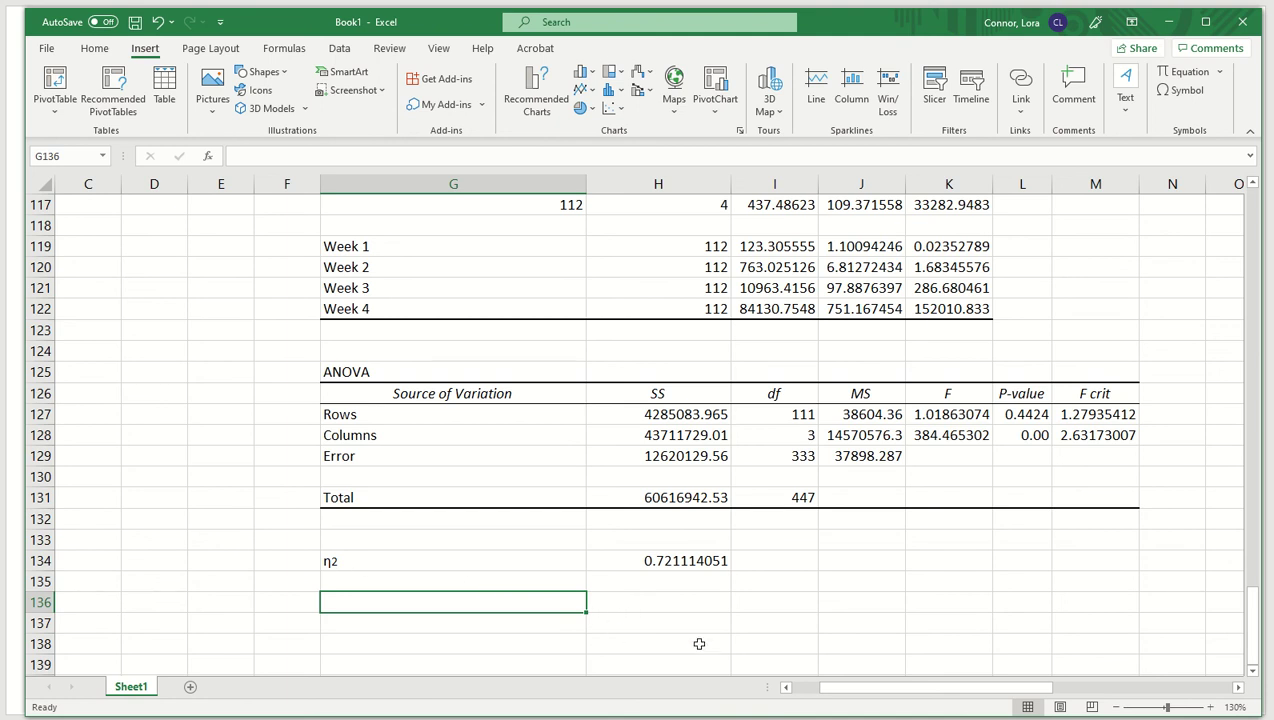
Step: Switch to the PowerPoint presentation's Results in APA Format slide and delete the comma after "showed that"
mouse_move(643, 718)
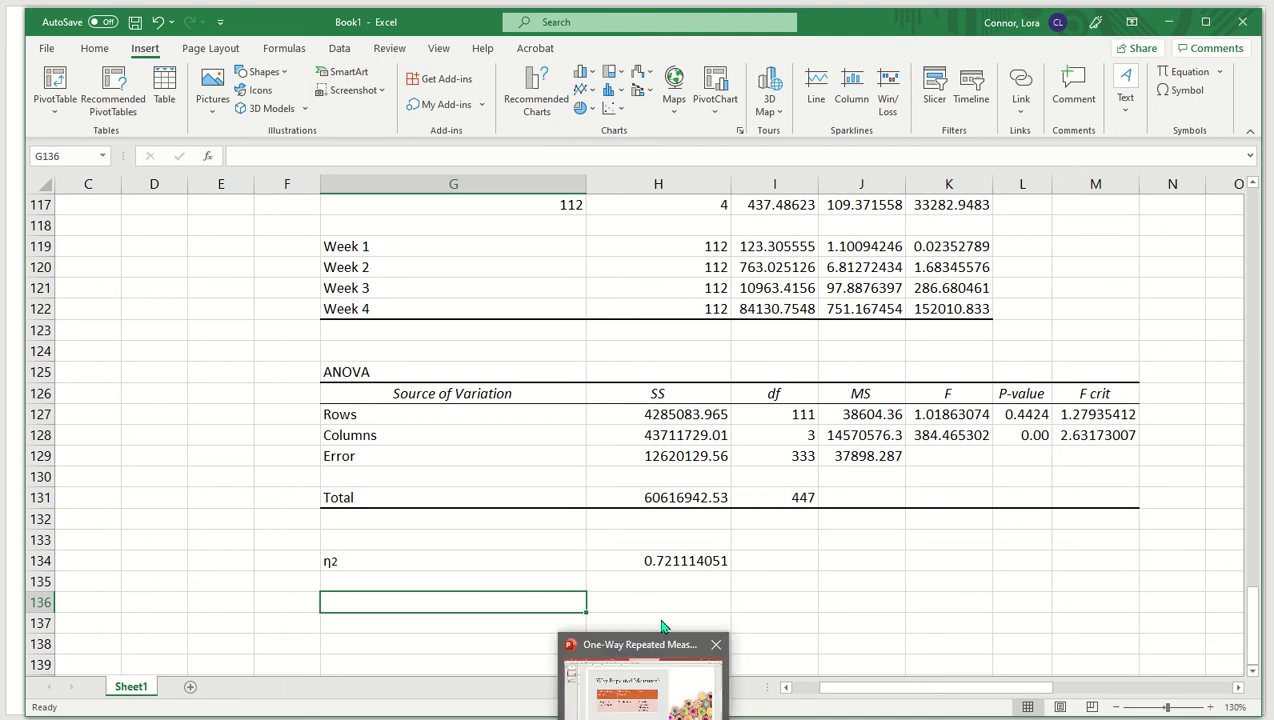
left_click(624, 698)
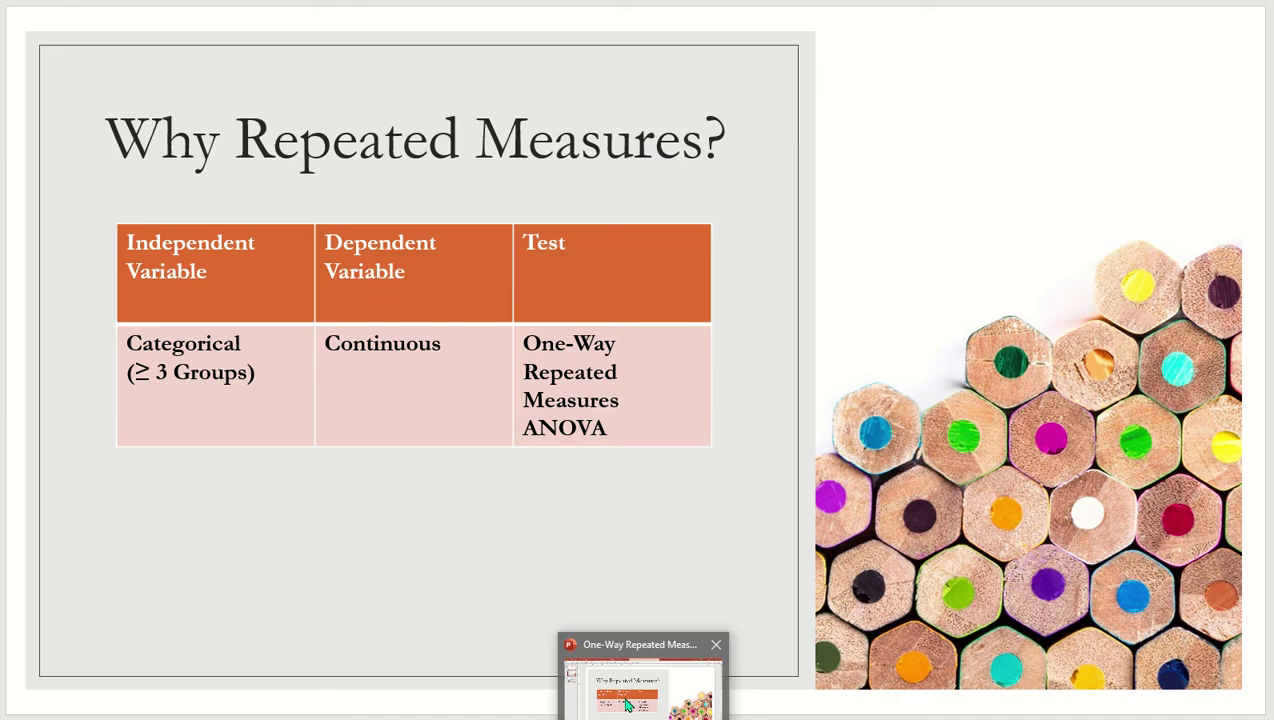
left_click(2, 425)
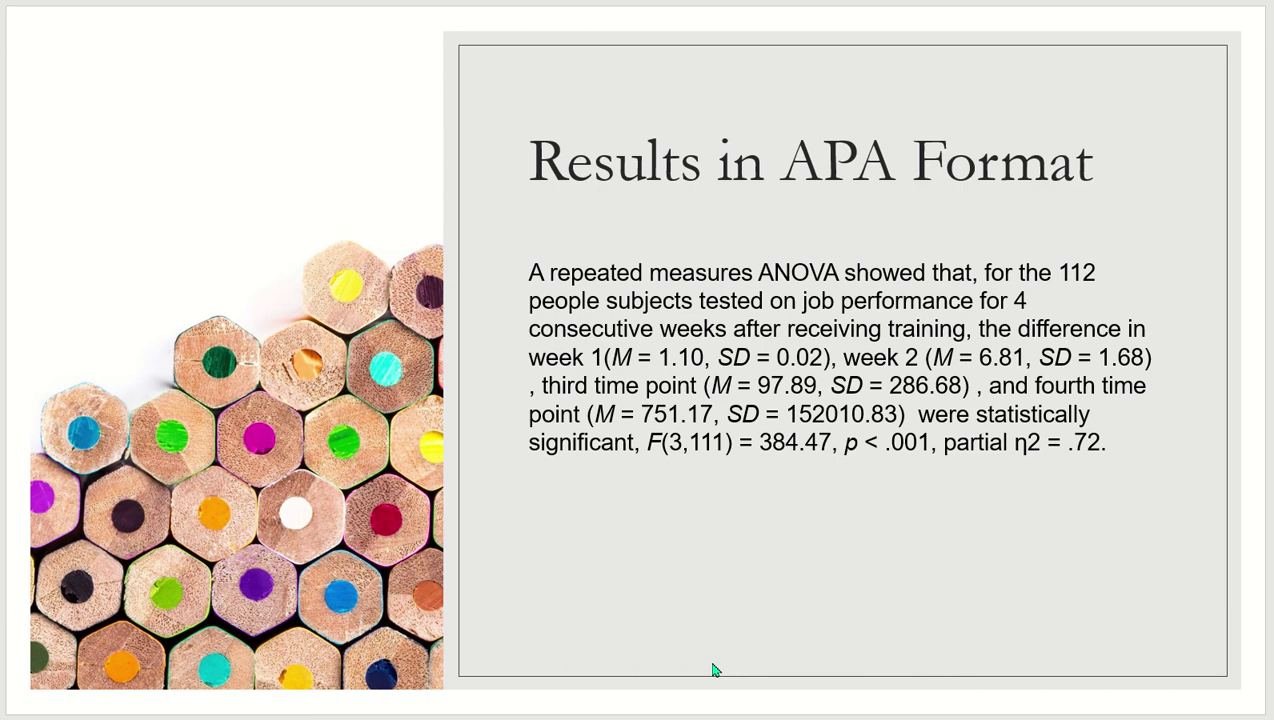
left_click(977, 272)
key("BackSpace")
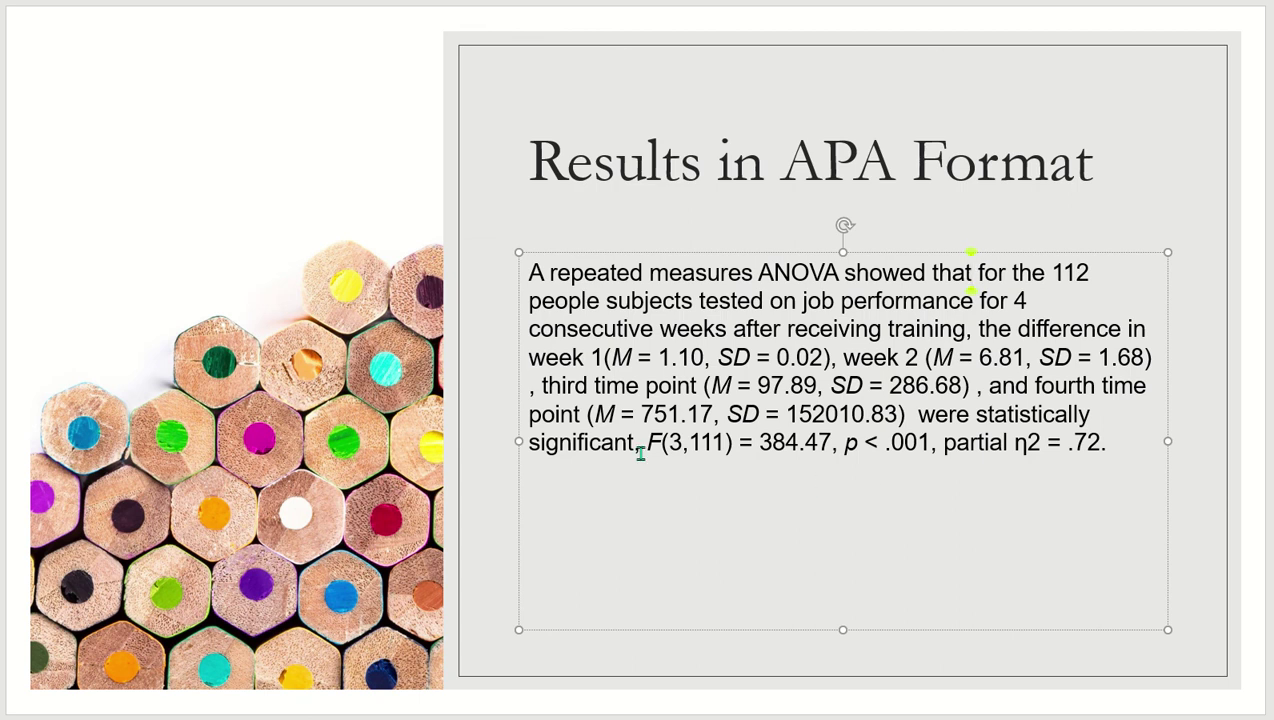